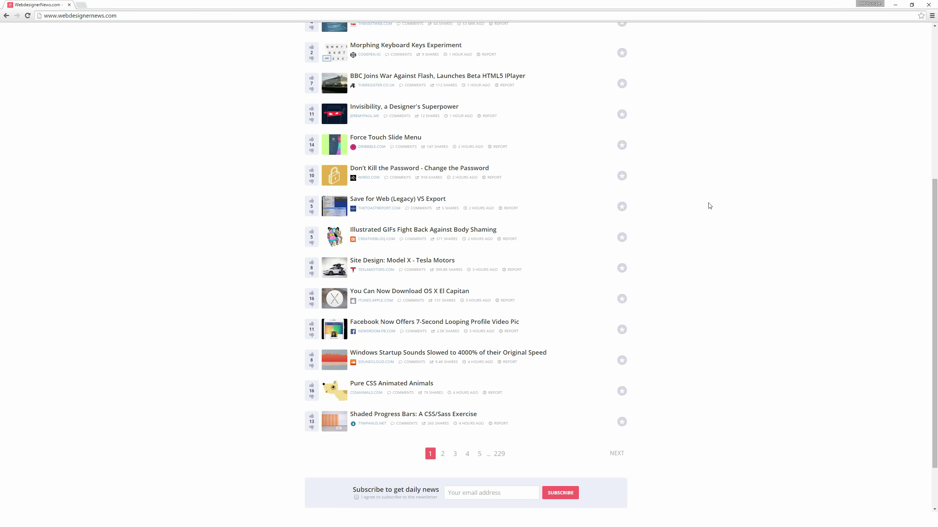
# Add the Twitch Logo Animation and BBC Joins War Against Flash stories to the favorites and view the favorites list
pyautogui.scroll(3, 708, 207)
pyautogui.scroll(3, 709, 215)
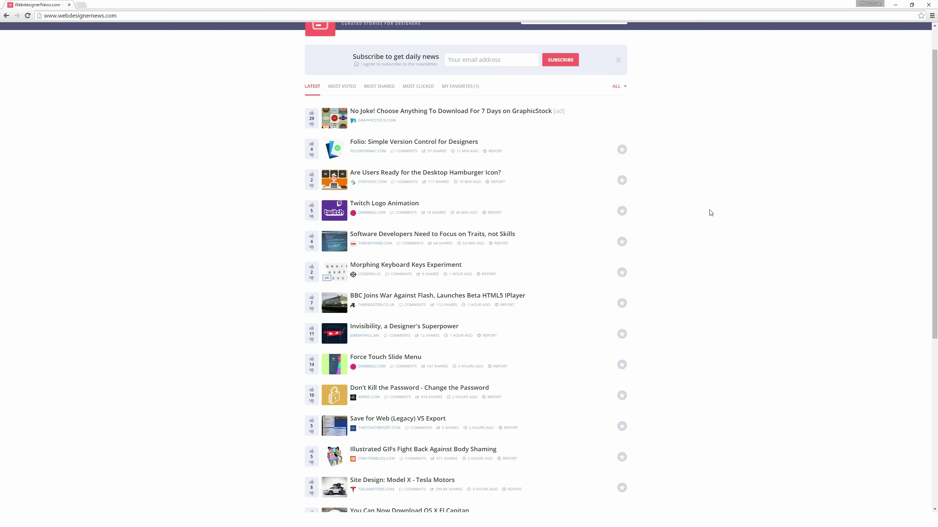
pyautogui.scroll(1, 710, 213)
pyautogui.click(621, 248)
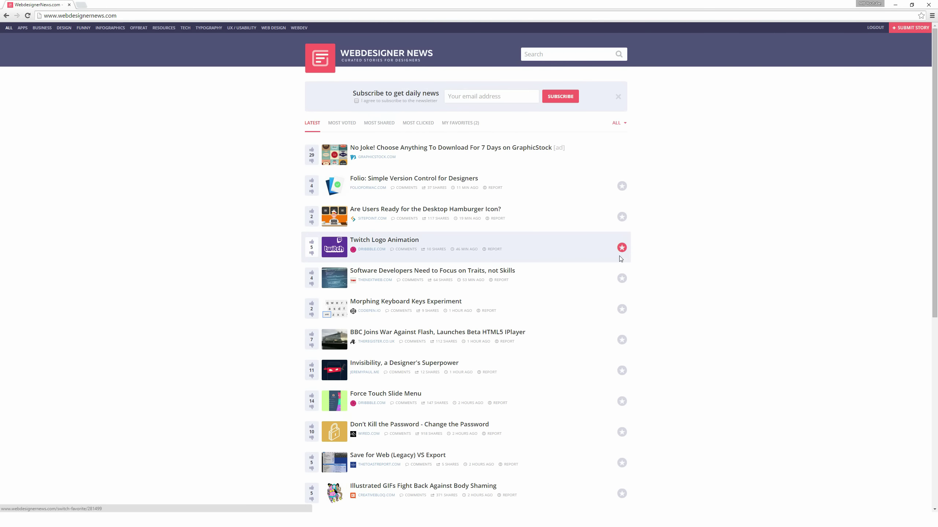
pyautogui.click(621, 340)
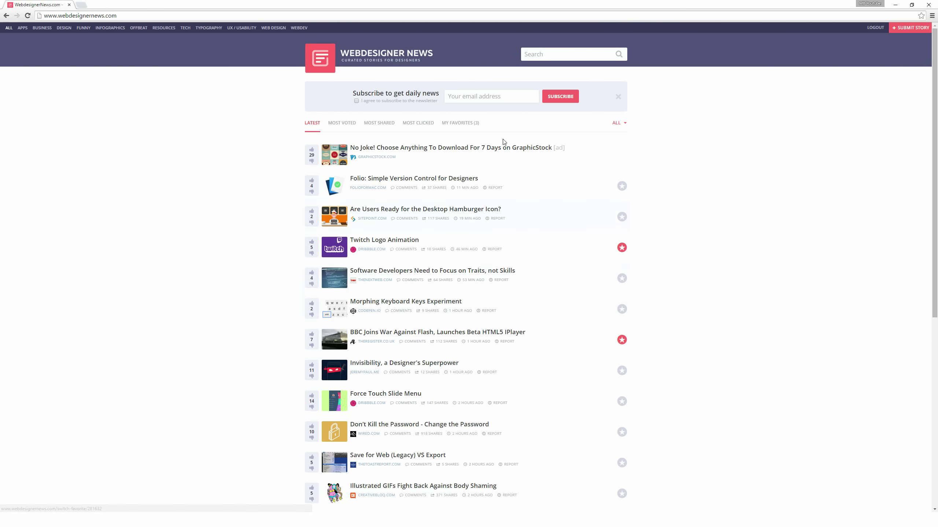
pyautogui.click(470, 125)
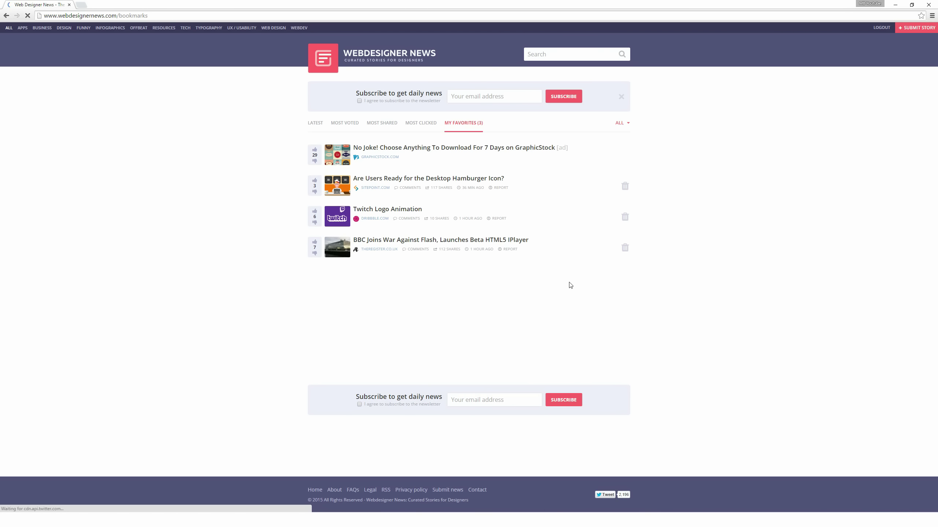
pyautogui.hotkey('alt', 'Left')
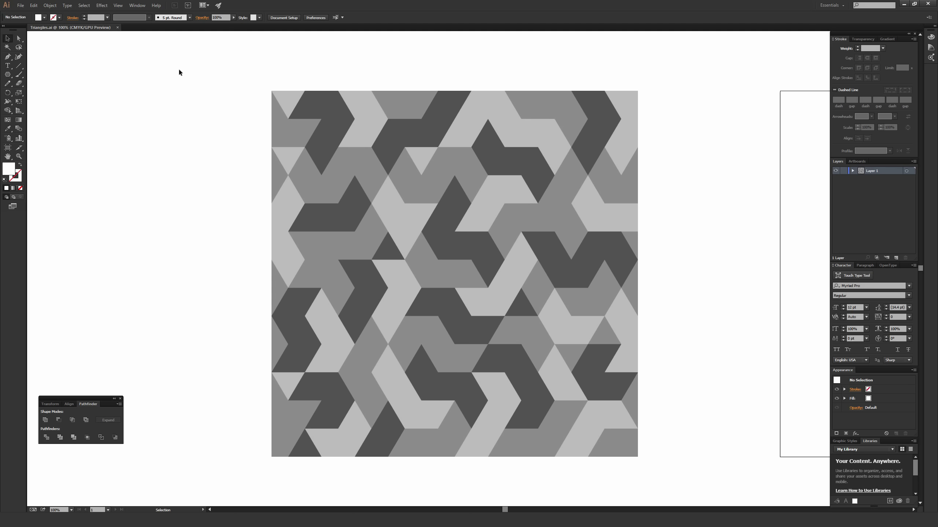
# Switch to Illustrator and create a new 1000 × 1000 px document with one artboard in CMYK color mode
pyautogui.click(20, 6)
pyautogui.click(30, 14)
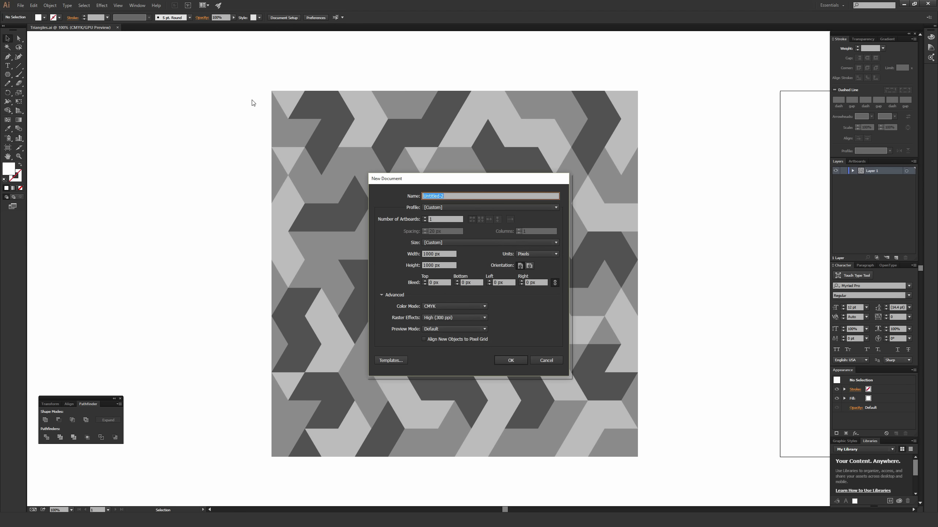
pyautogui.moveTo(451, 255); pyautogui.dragTo(390, 265)
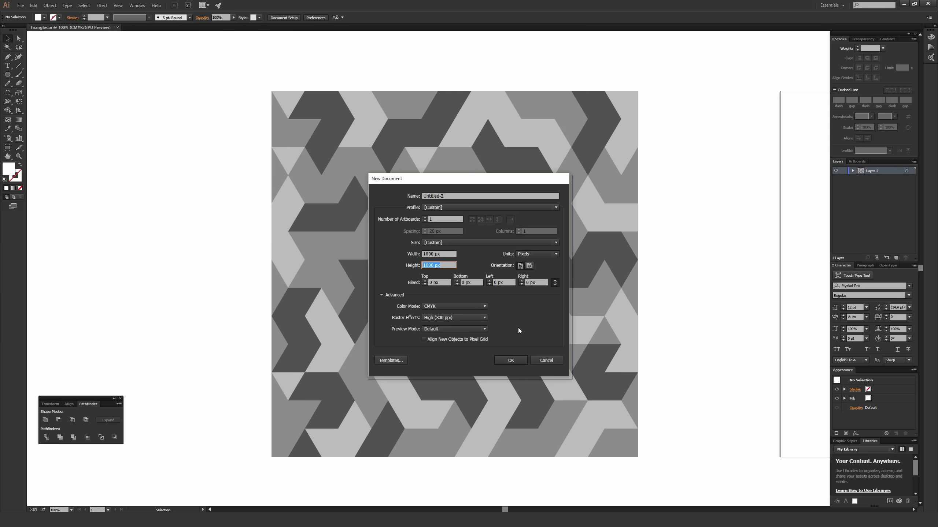
pyautogui.click(513, 359)
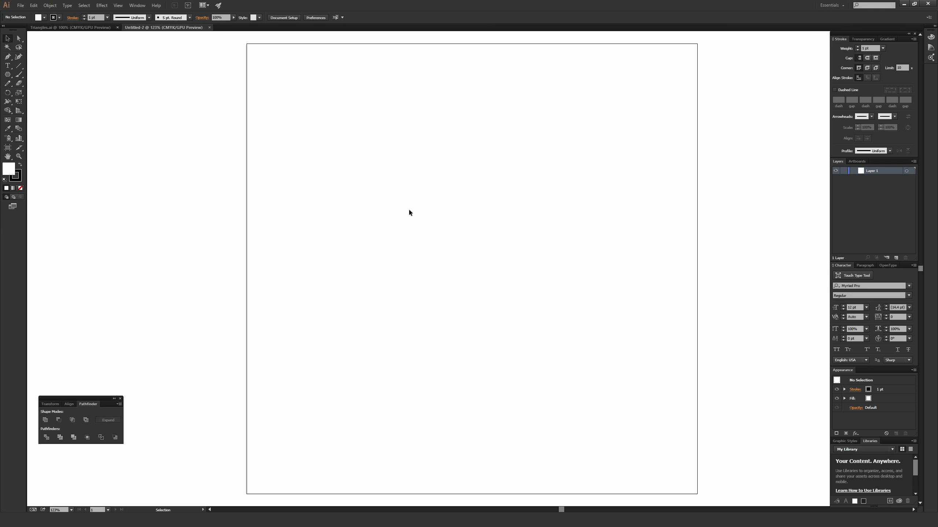
# Create a triangle in the artboard's upper area using the Polygon tool with a 50 px radius and 3 sides
pyautogui.press('m')
pyautogui.press('v')
pyautogui.click(9, 77)
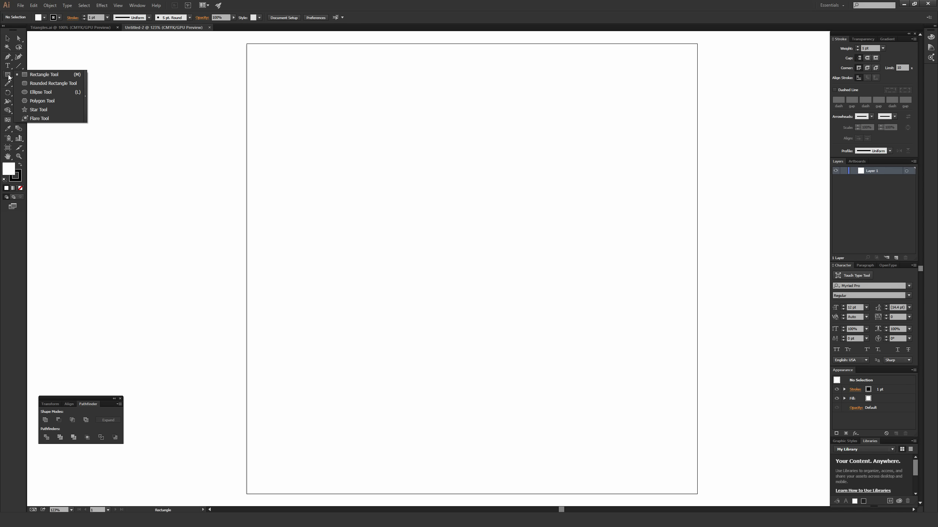
pyautogui.click(49, 102)
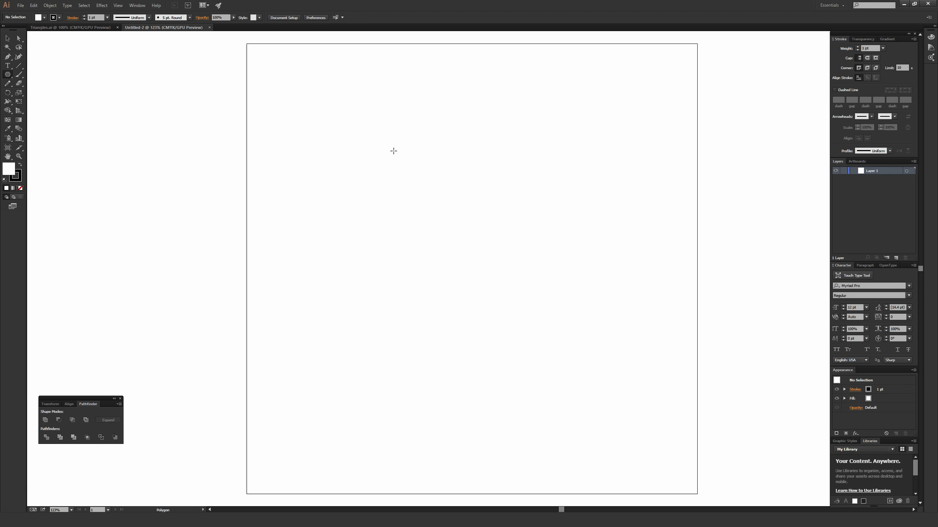
pyautogui.click(393, 151)
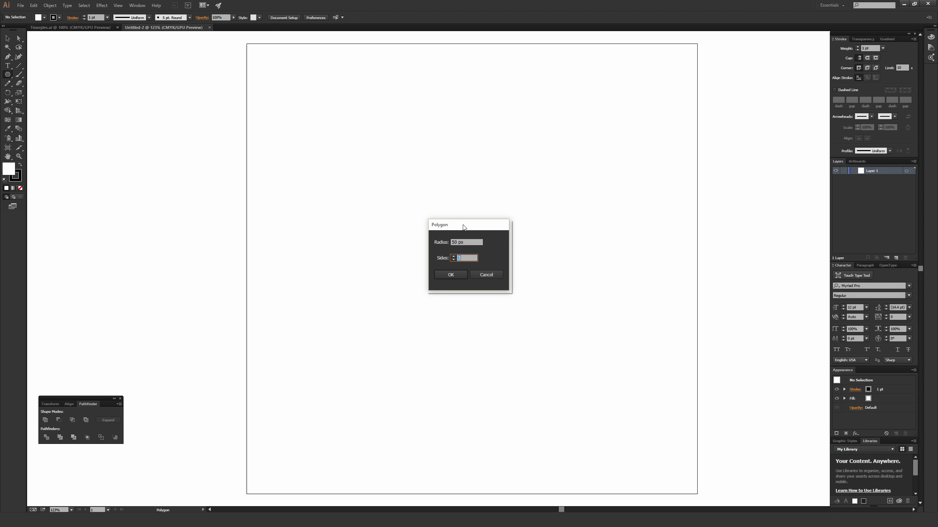
pyautogui.hotkey('shift', 'Tab')
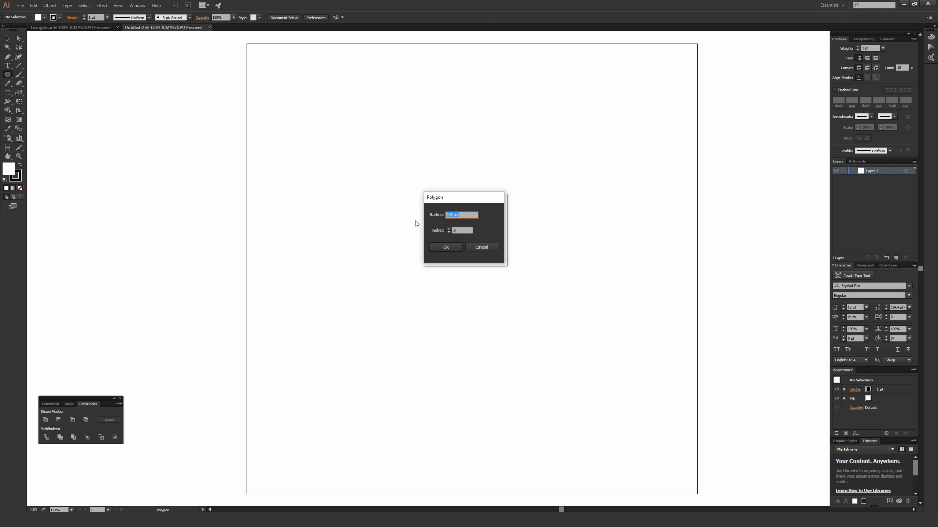
pyautogui.press('Tab')
pyautogui.click(445, 247)
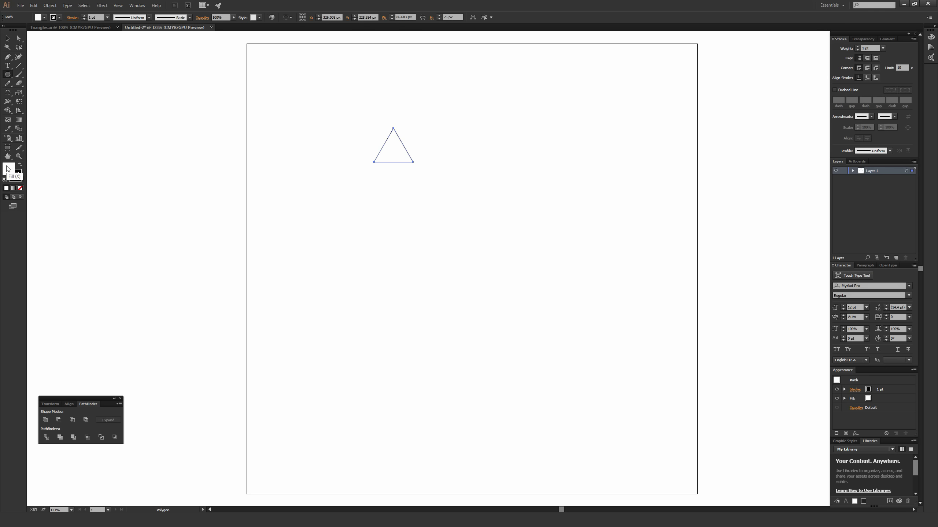
# Rotate the triangle 180 degrees so that it points downward
pyautogui.click(20, 181)
pyautogui.press('v')
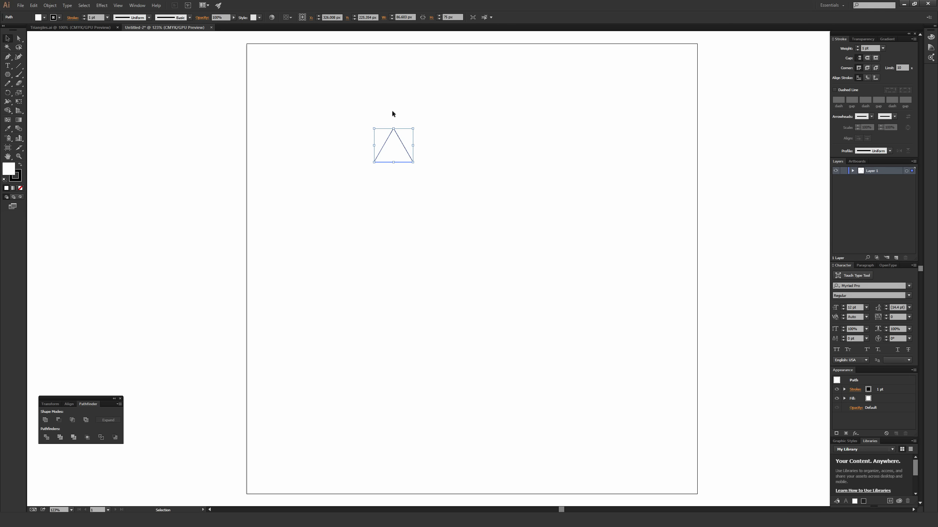
pyautogui.hotkey('ctrl', '=')
pyautogui.hotkey('ctrl', '=')
pyautogui.hotkey('ctrl', '=')
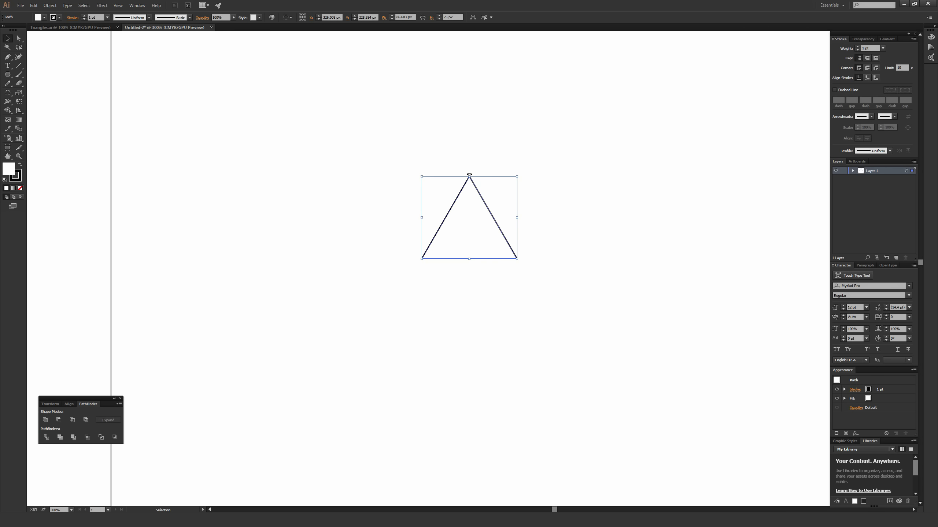
pyautogui.moveTo(469, 175); pyautogui.dragTo(461, 287)
pyautogui.click(460, 287)
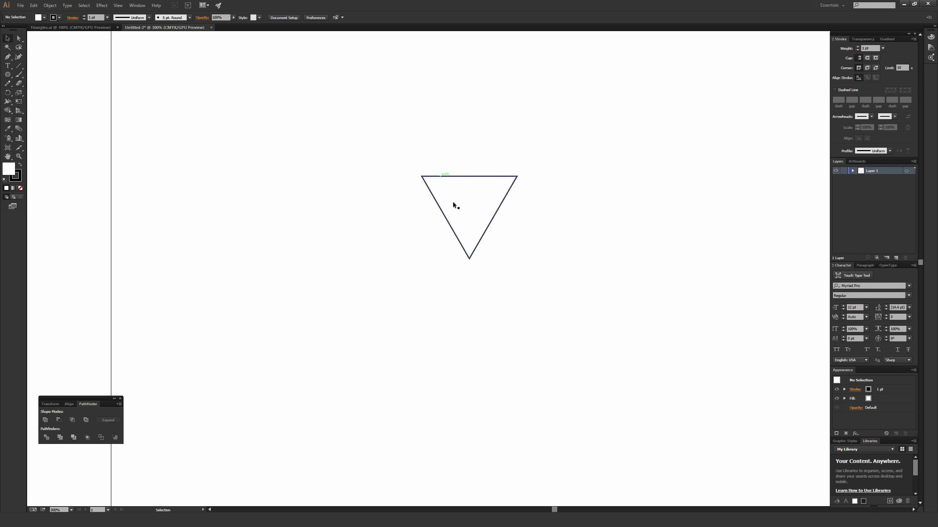
# Swap the triangle's fill and stroke to give it a black fill, and set its stroke to none
pyautogui.moveTo(341, 102); pyautogui.dragTo(614, 340)
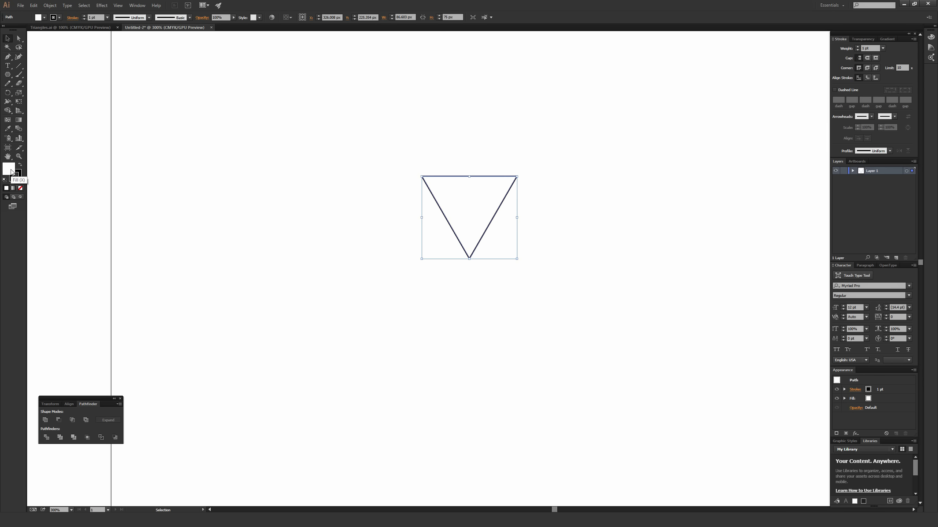
pyautogui.hotkey('shift', 'x')
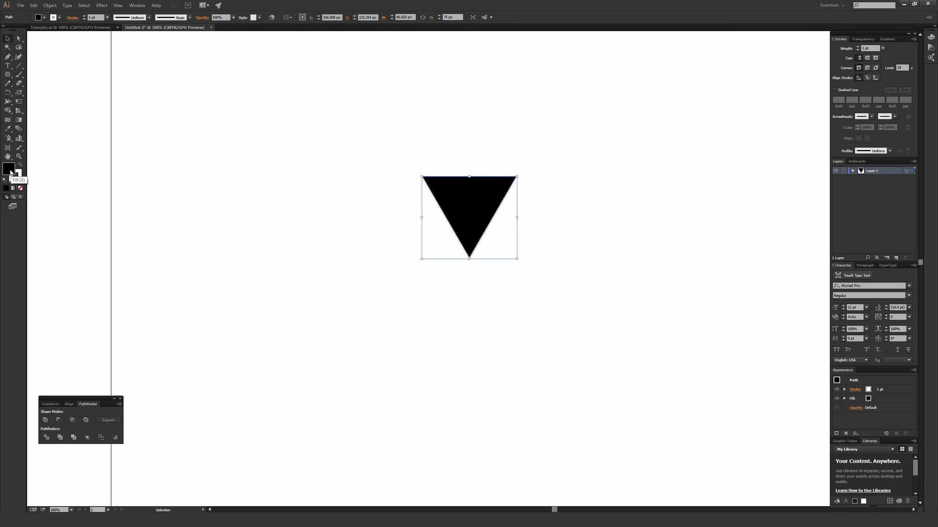
pyautogui.click(19, 179)
pyautogui.click(19, 179)
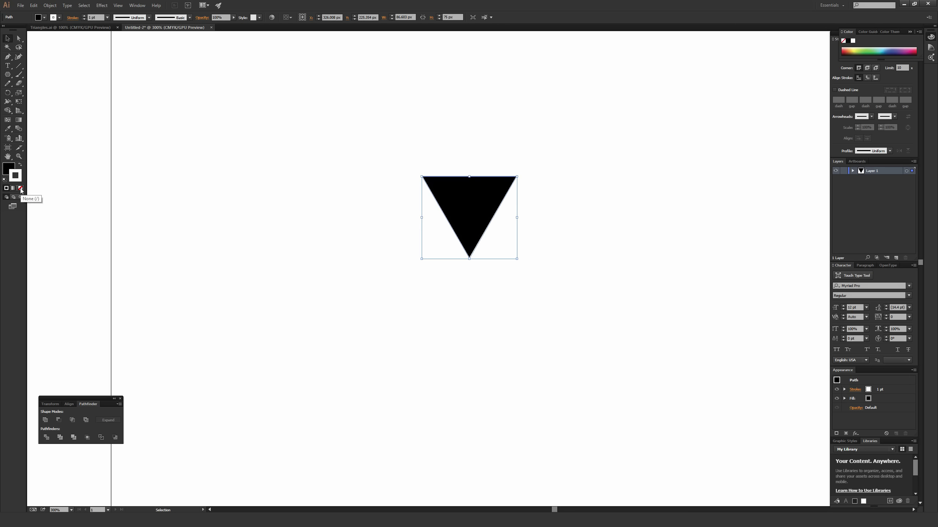
pyautogui.click(21, 189)
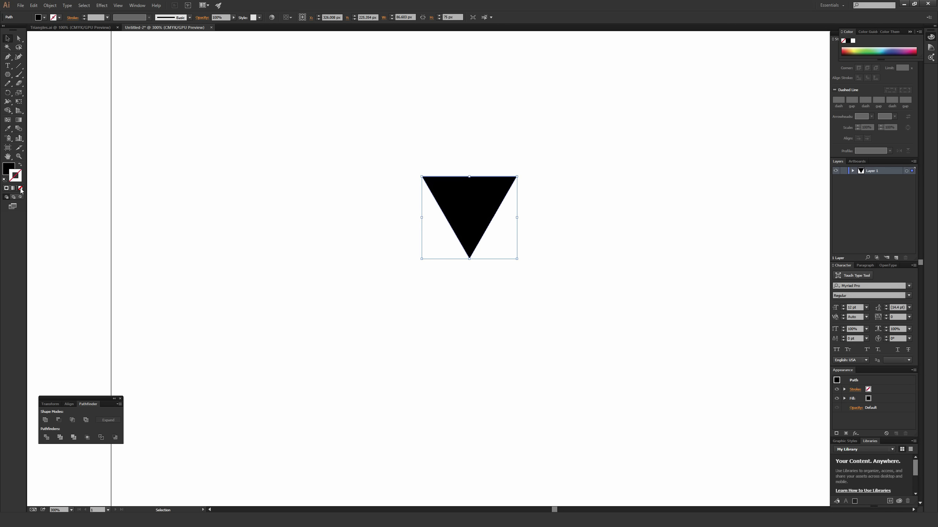
pyautogui.click(9, 169)
pyautogui.doubleClick(9, 168)
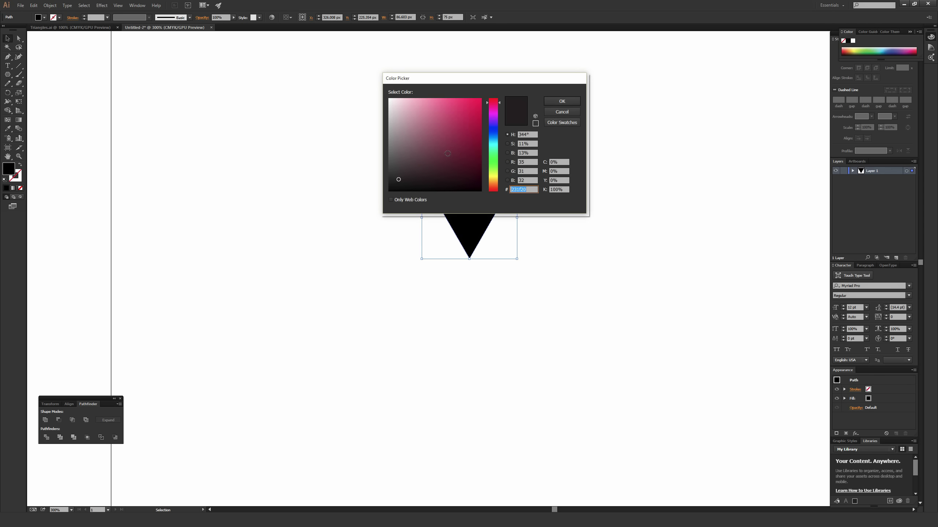
pyautogui.moveTo(431, 168); pyautogui.dragTo(437, 169)
pyautogui.click(559, 112)
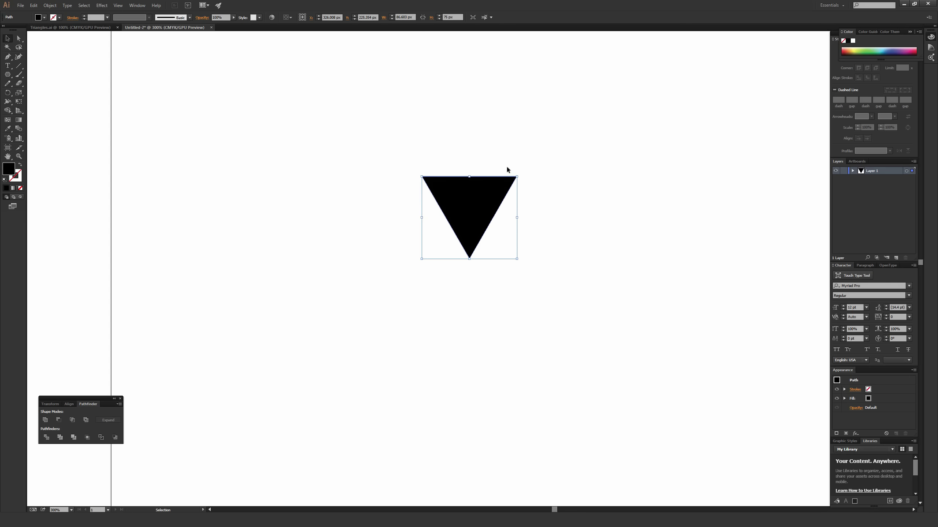
# Examine the anchor point at the triangle's upper-left corner and its top edge up close
pyautogui.hotkey('ctrl', '-')
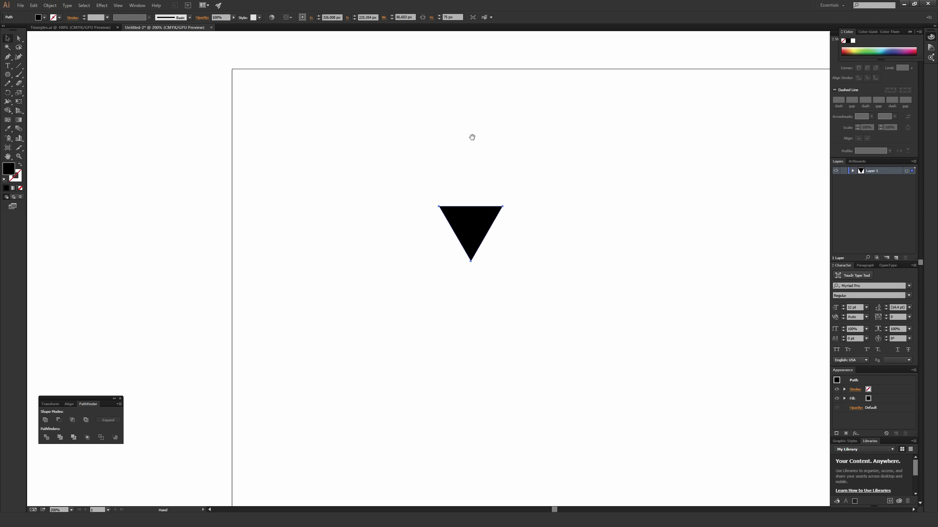
pyautogui.moveTo(471, 136); pyautogui.dragTo(525, 191)
pyautogui.press('space')
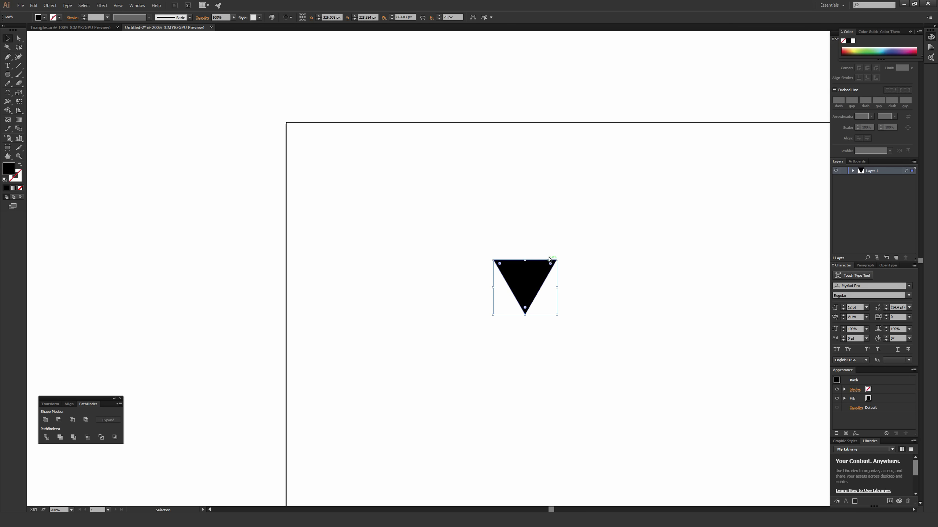
pyautogui.hotkey('ctrl', '=')
pyautogui.hotkey('ctrl', '=')
pyautogui.hotkey('ctrl', '=')
pyautogui.hotkey('ctrl', '=')
pyautogui.hotkey('ctrl', '=')
pyautogui.hotkey('ctrl', '=')
pyautogui.moveTo(625, 236); pyautogui.dragTo(322, 270)
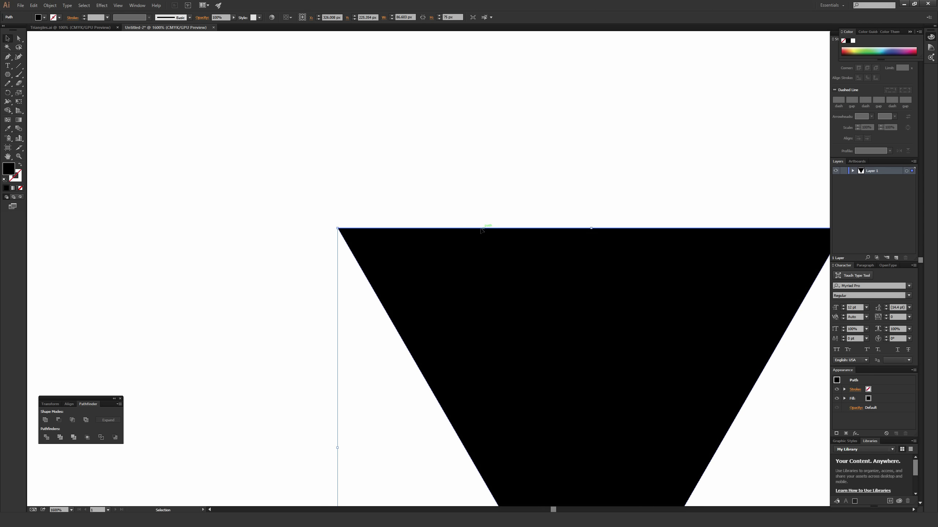
pyautogui.hotkey('ctrl', '=')
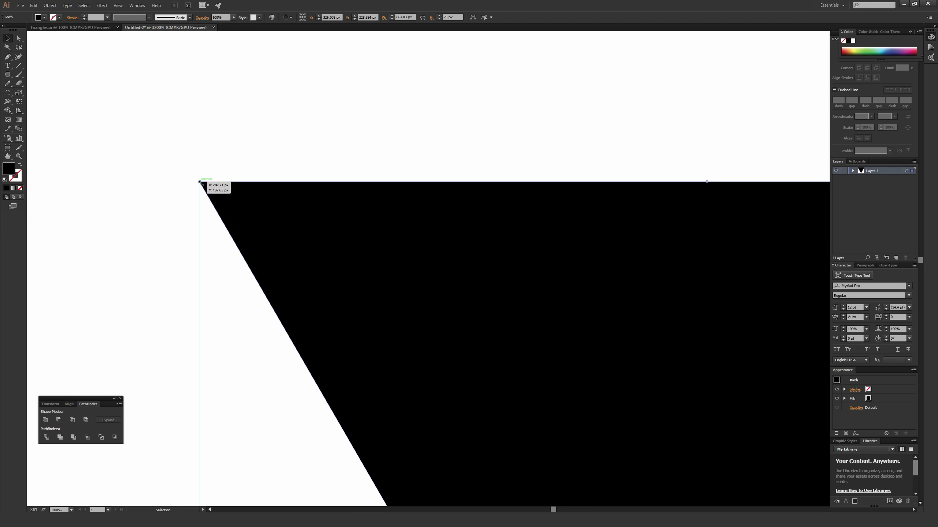
pyautogui.click(219, 146)
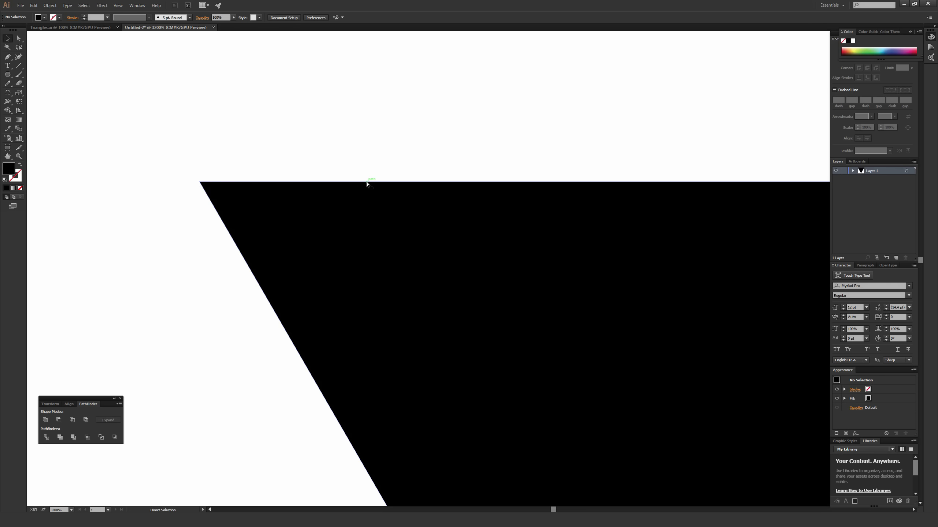
pyautogui.scroll(-8, 465, 259)
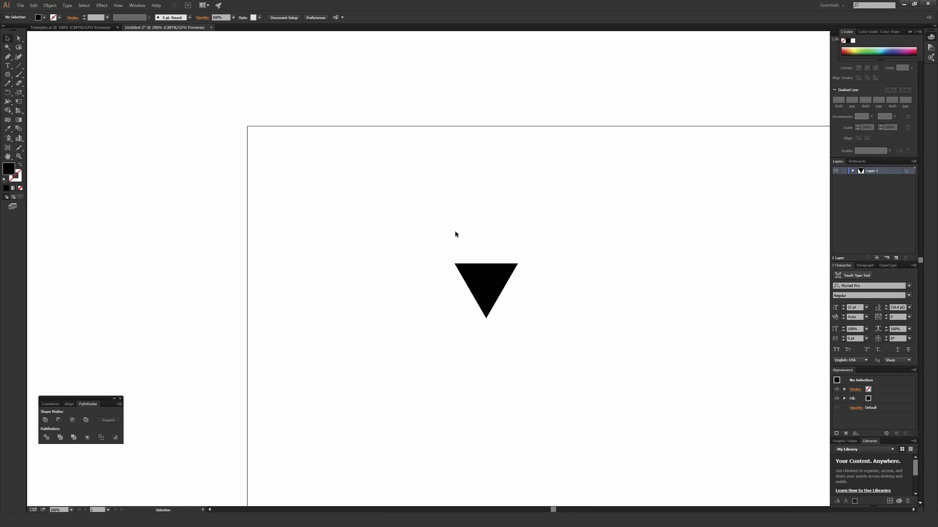
# Scale the black triangle up proportionally to about 134 px wide, keeping its upper-left corner in place
pyautogui.moveTo(377, 188); pyautogui.dragTo(605, 374)
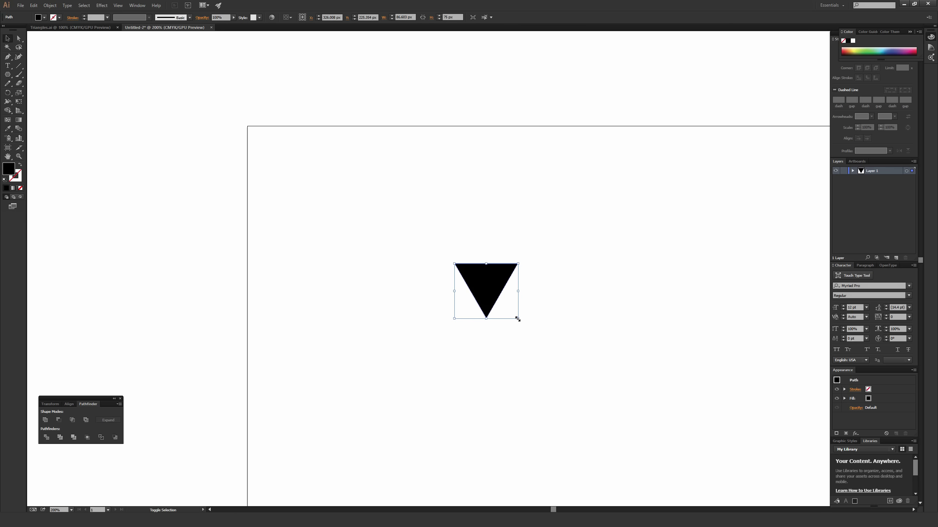
pyautogui.moveTo(516, 319); pyautogui.dragTo(552, 349)
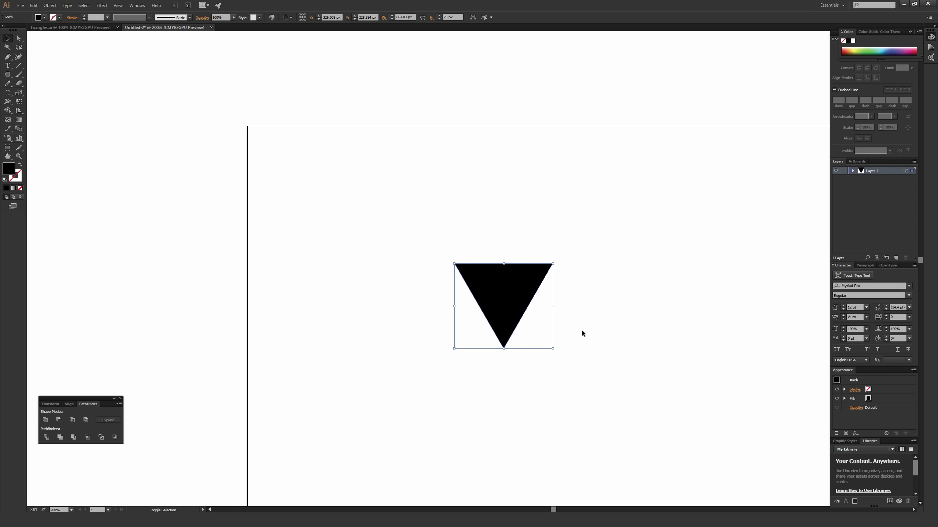
pyautogui.click(593, 330)
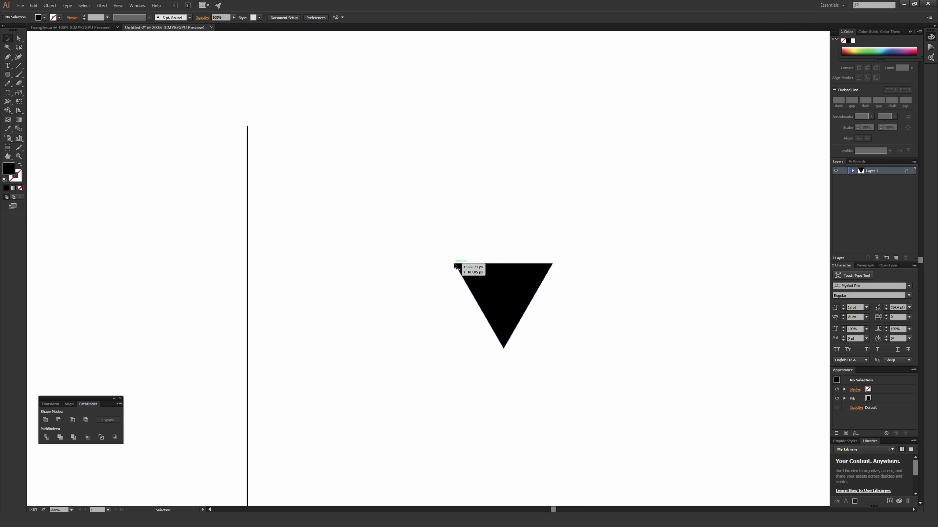
# Move the triangle by its upper-left anchor point onto the artboard's upper-left corner at X 0, Y 0
pyautogui.moveTo(455, 264); pyautogui.dragTo(248, 127)
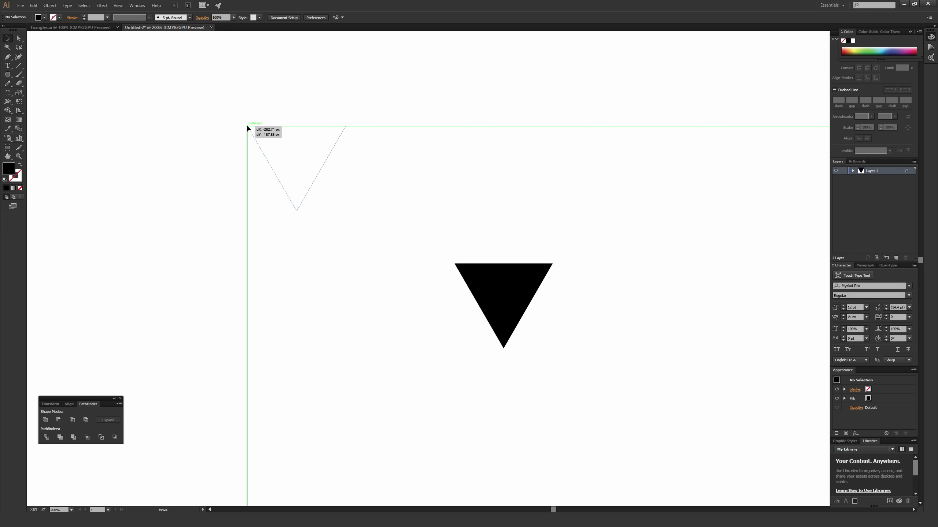
pyautogui.moveTo(247, 128); pyautogui.dragTo(247, 129)
pyautogui.click(330, 94)
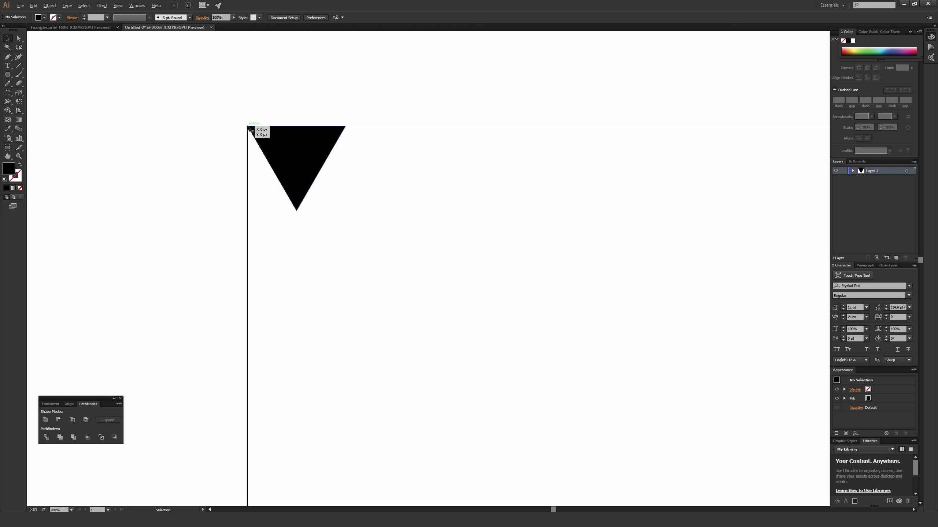
# Duplicate the triangle horizontally by 134.11 px so that the copy touches the original's upper-right corner
pyautogui.moveTo(247, 126); pyautogui.dragTo(346, 129)
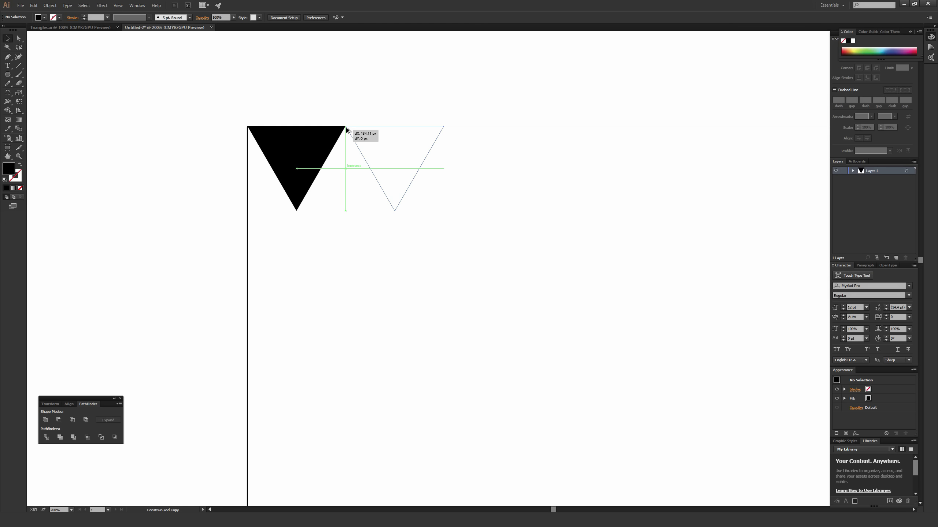
pyautogui.moveTo(346, 129); pyautogui.dragTo(347, 129)
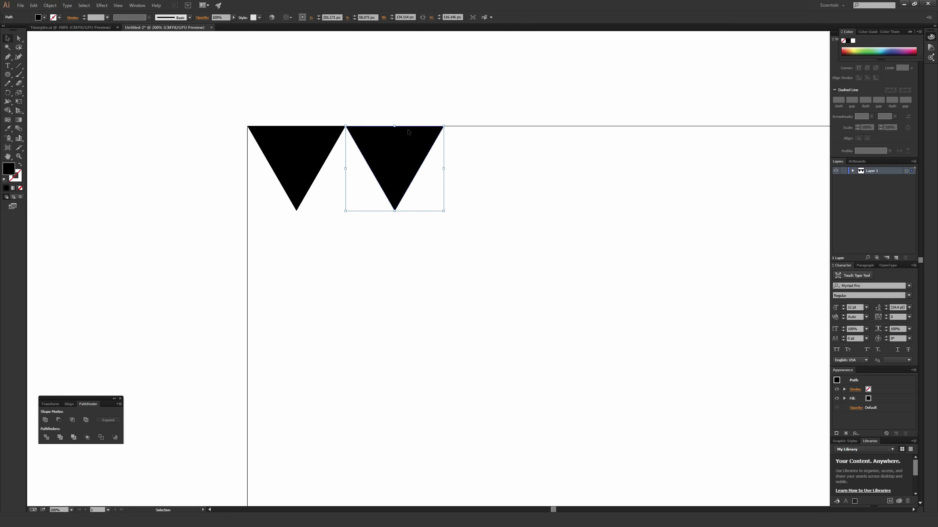
# Repeat the horizontal duplication of the second triangle until a row of eight black triangles extends past the artboard's right edge
pyautogui.press('a')
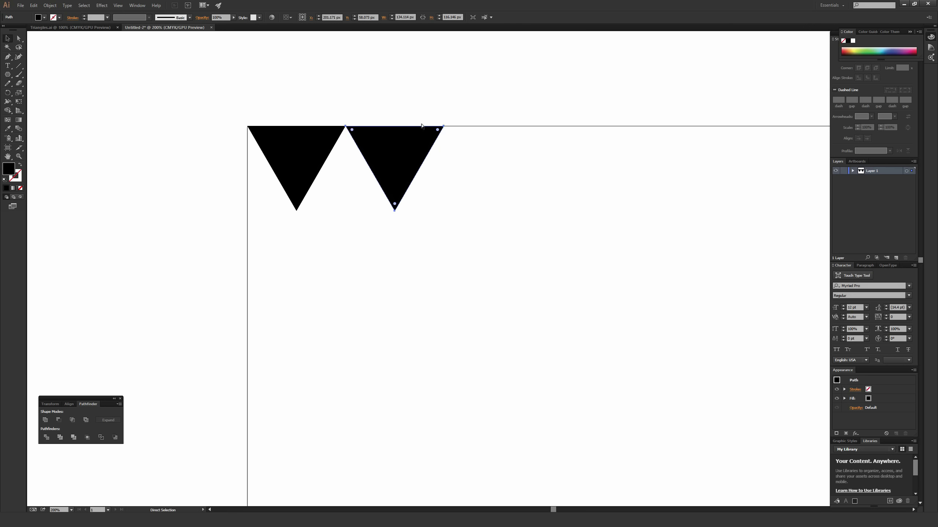
pyautogui.hotkey('ctrl', '-')
pyautogui.hotkey('ctrl', '-')
pyautogui.moveTo(486, 153); pyautogui.dragTo(420, 129)
pyautogui.press('v')
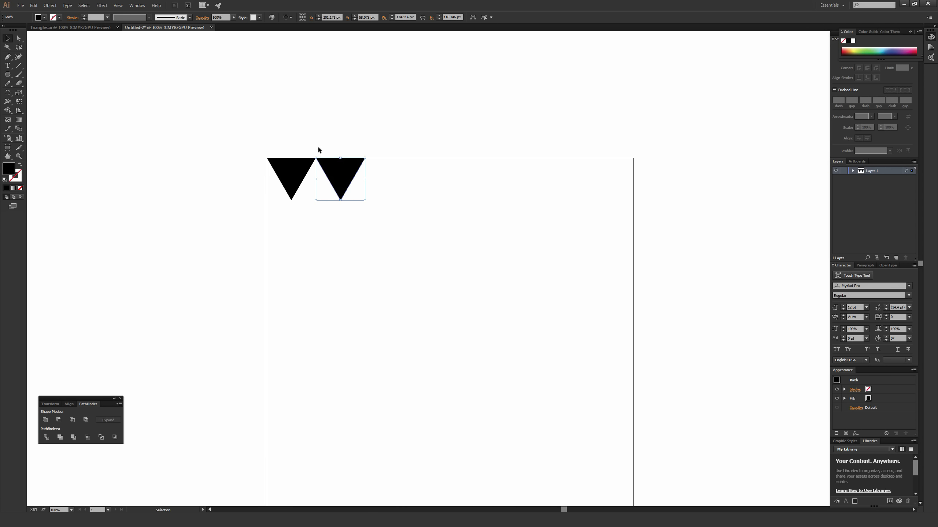
pyautogui.click(371, 113)
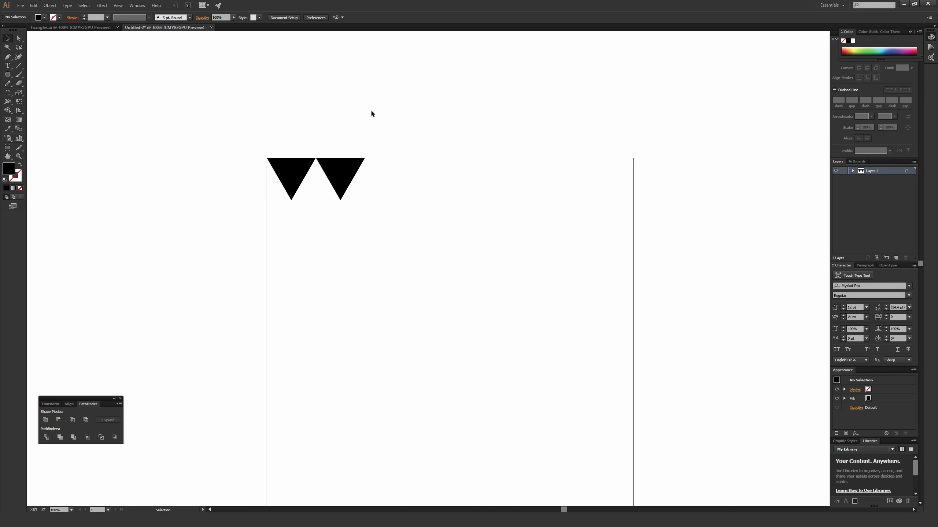
pyautogui.click(341, 173)
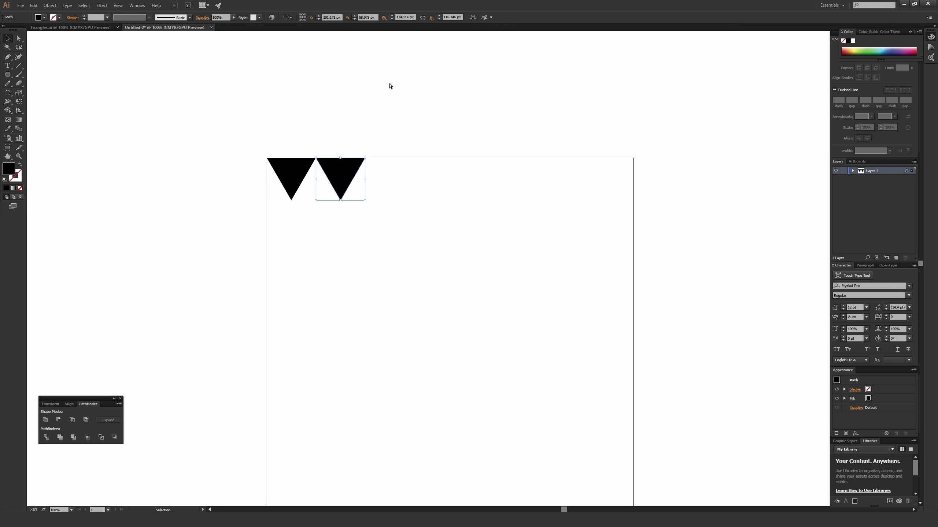
pyautogui.hotkey('ctrl', 'd')
pyautogui.hotkey('ctrl', 'd')
pyautogui.hotkey('ctrl', 'd')
pyautogui.hotkey('ctrl', 'd')
pyautogui.hotkey('ctrl', 'd')
pyautogui.hotkey('ctrl', 'd')
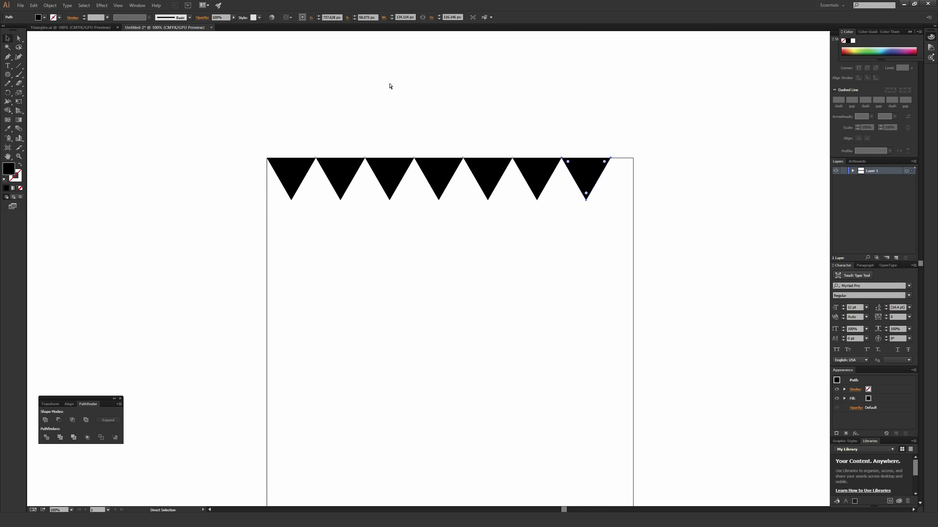
pyautogui.press('v')
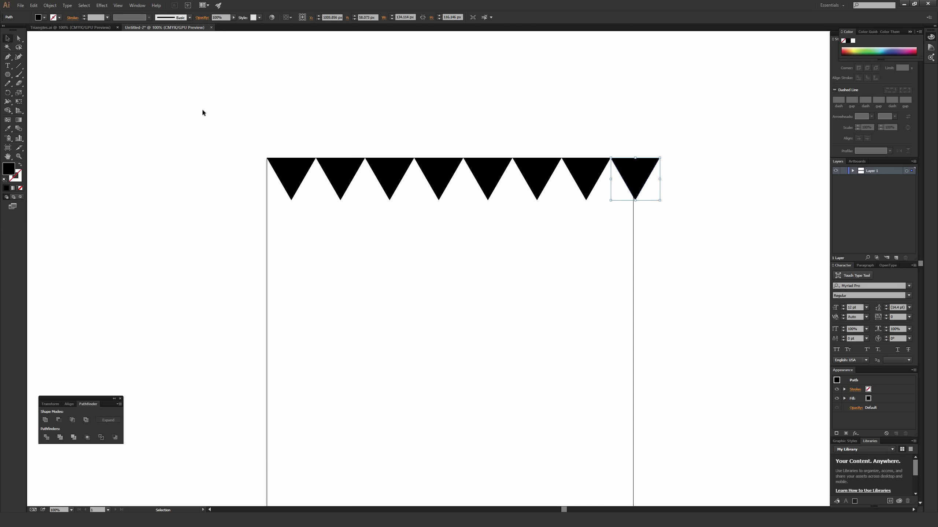
# Scale the whole row of black triangles proportionally to 1000 px wide so it ends at the artboard's right edge
pyautogui.moveTo(187, 89); pyautogui.dragTo(682, 252)
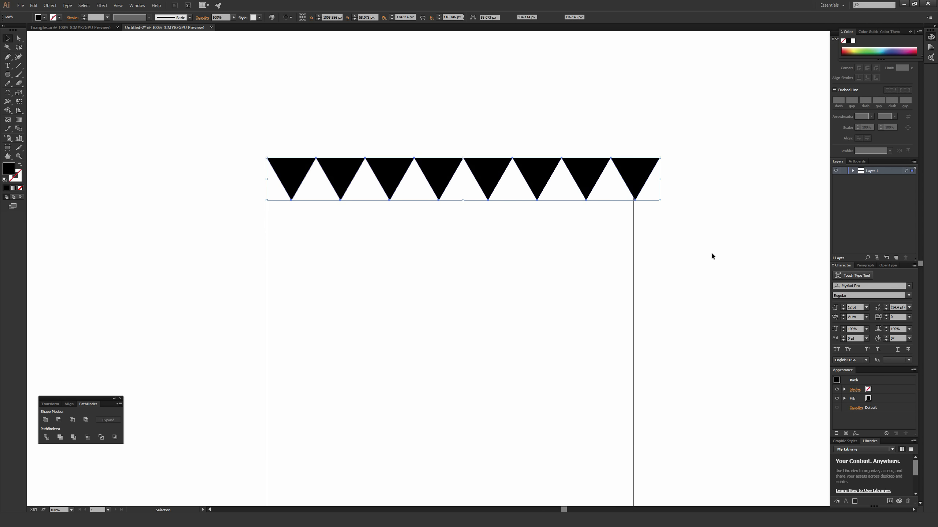
pyautogui.hotkey('ctrl', '=')
pyautogui.hotkey('ctrl', '=')
pyautogui.hotkey('ctrl', '=')
pyautogui.moveTo(674, 180); pyautogui.dragTo(495, 272)
pyautogui.moveTo(542, 249)
pyautogui.mouseDown()
pyautogui.moveTo(435, 291)
pyautogui.moveTo(415, 272)
pyautogui.mouseUp()
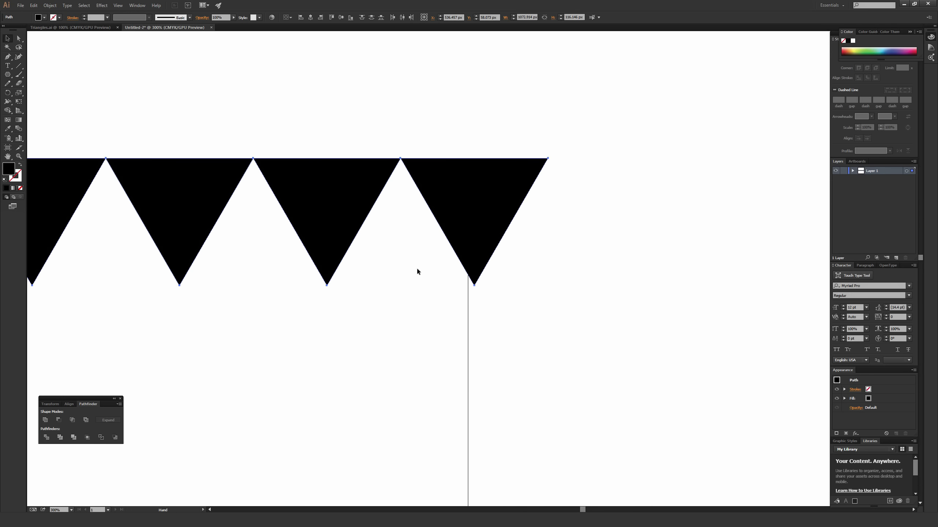
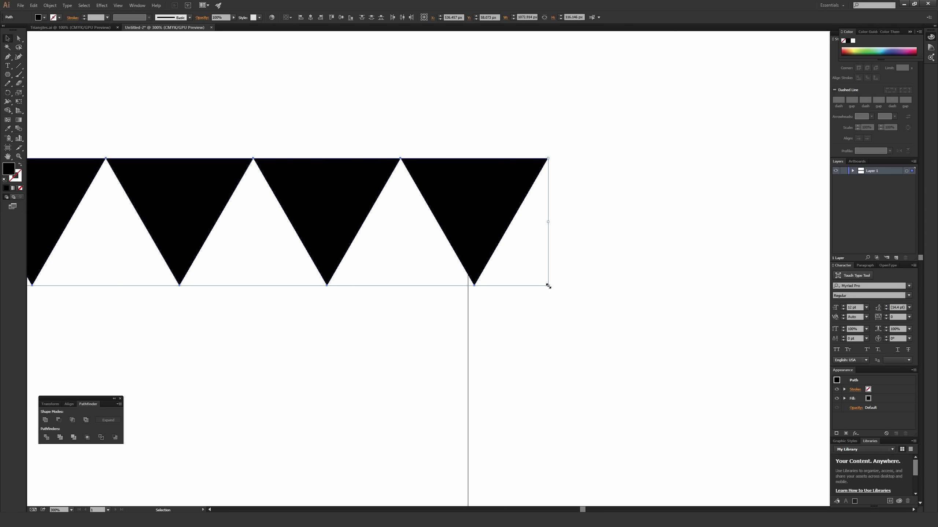
pyautogui.moveTo(548, 285); pyautogui.dragTo(456, 277)
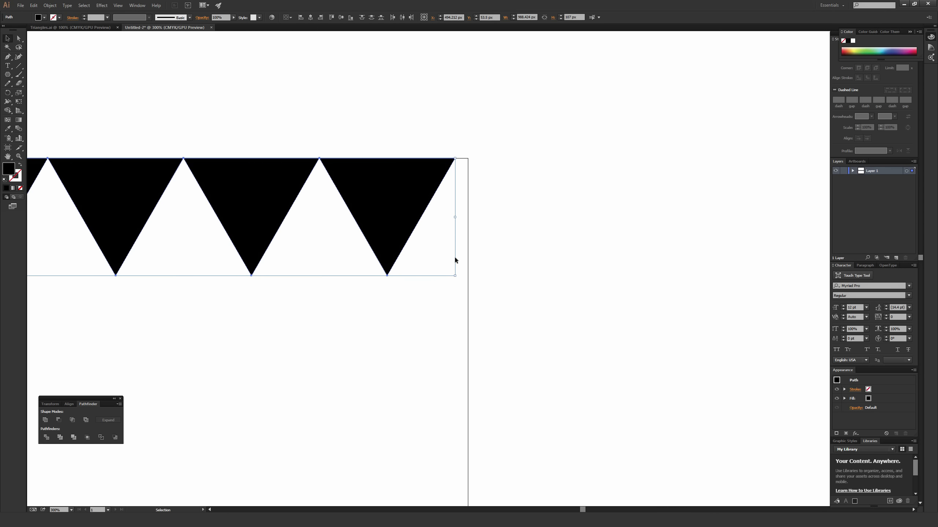
pyautogui.moveTo(455, 275); pyautogui.dragTo(468, 279)
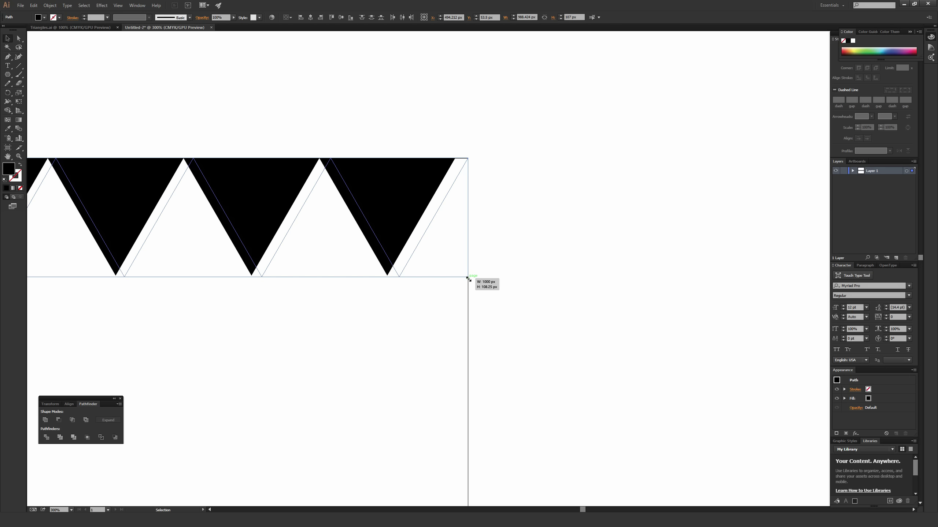
pyautogui.moveTo(468, 278); pyautogui.dragTo(469, 278)
pyautogui.hotkey('ctrl', 'shift', 'a')
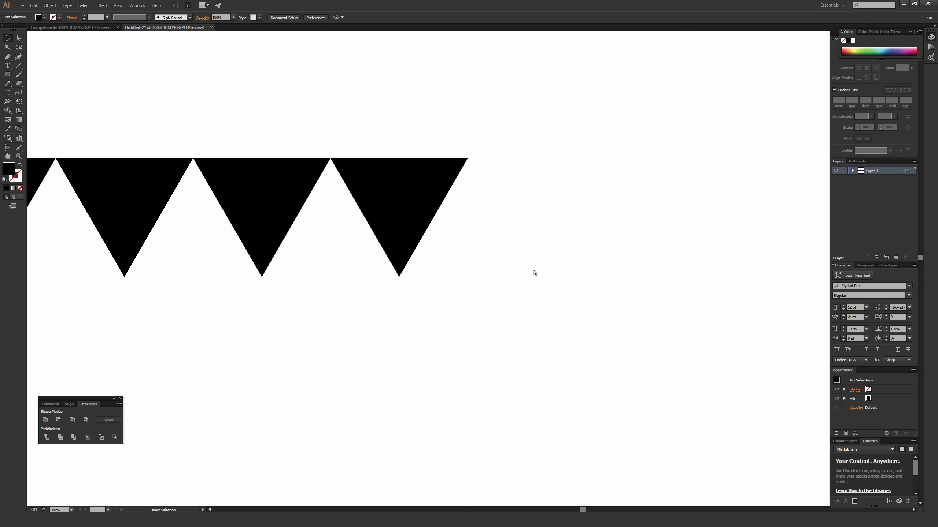
# Duplicate the complete row of eight black triangles straight down by 260 px
pyautogui.hotkey('ctrl', '-')
pyautogui.hotkey('ctrl', '-')
pyautogui.hotkey('ctrl', '-')
pyautogui.moveTo(368, 323); pyautogui.dragTo(454, 294)
pyautogui.press('v')
pyautogui.moveTo(167, 162); pyautogui.dragTo(611, 254)
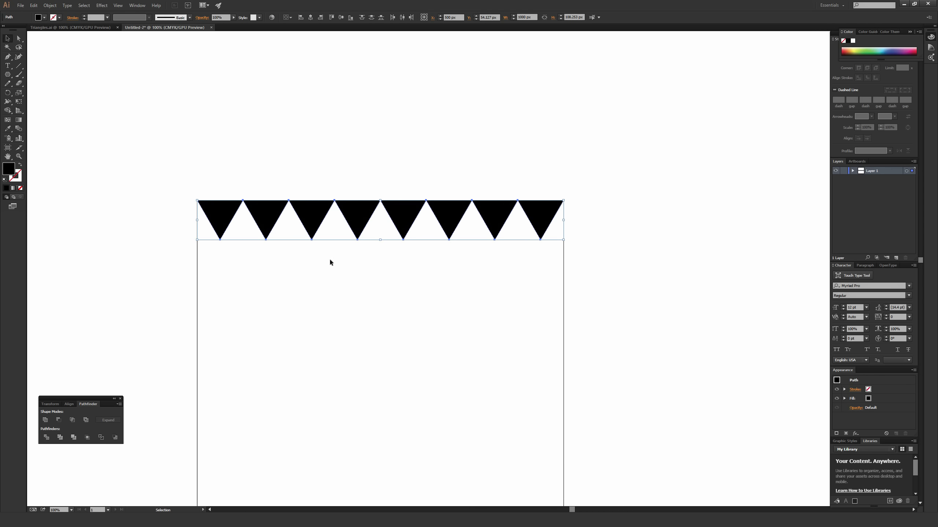
pyautogui.scroll(-3, 259, 129)
pyautogui.moveTo(151, 99); pyautogui.dragTo(618, 241)
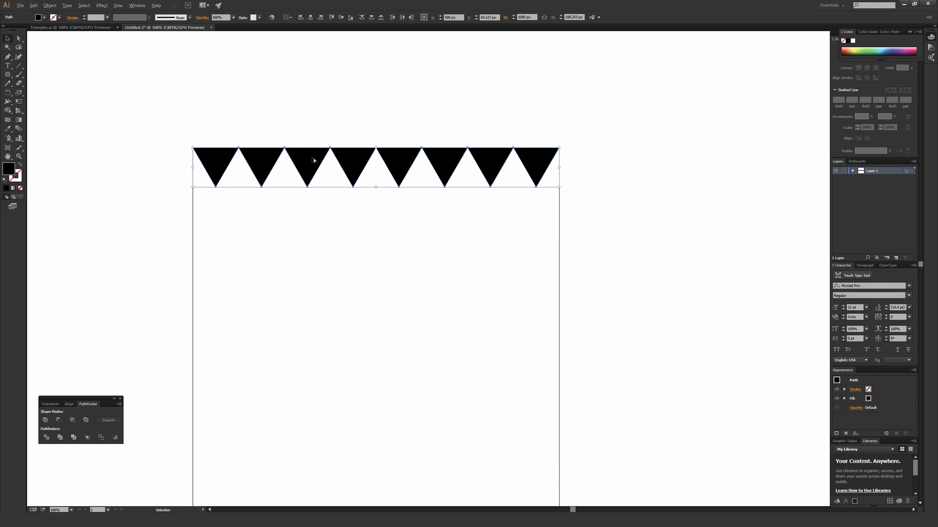
pyautogui.moveTo(312, 160); pyautogui.dragTo(320, 255)
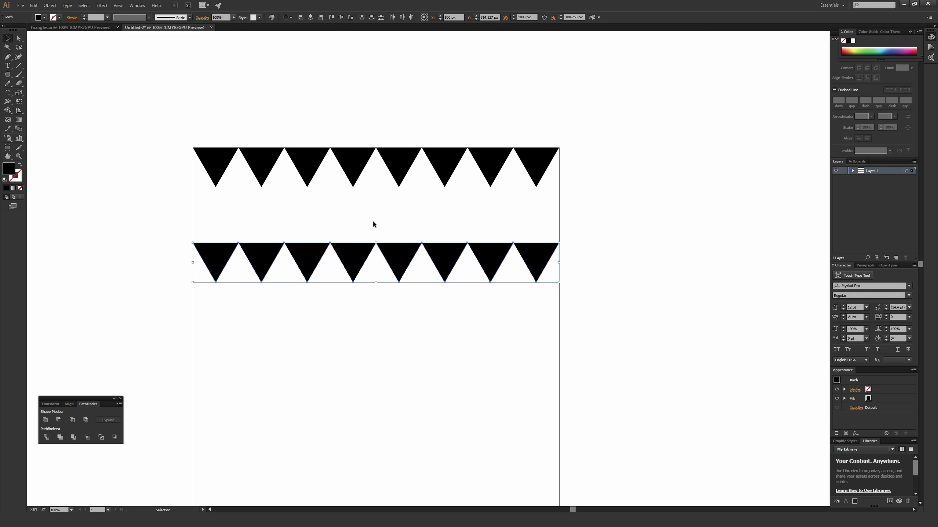
# Rotate the lower row of triangles by 180° so that its triangles point upward
pyautogui.hotkey('ctrl', '=')
pyautogui.hotkey('ctrl', '=')
pyautogui.hotkey('ctrl', '=')
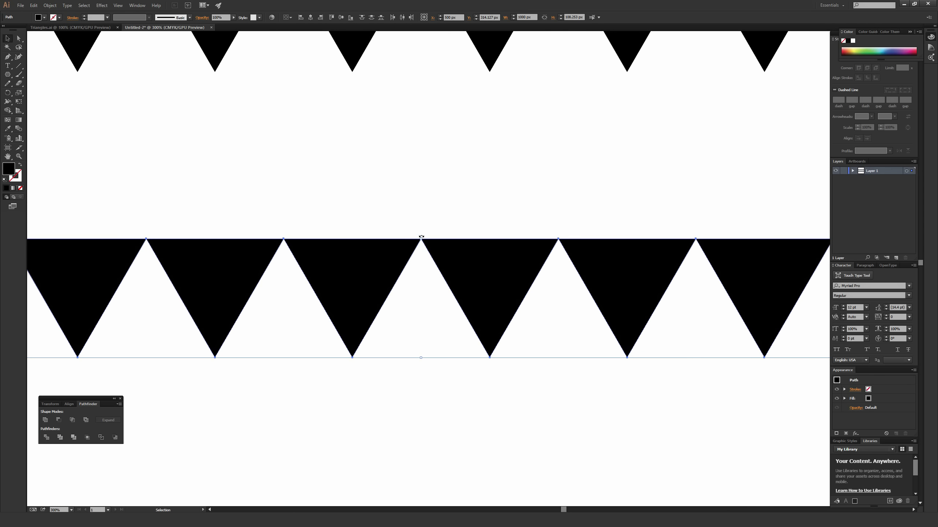
pyautogui.moveTo(421, 236); pyautogui.dragTo(429, 331)
pyautogui.hotkey('ctrl', '-')
pyautogui.hotkey('ctrl', '-')
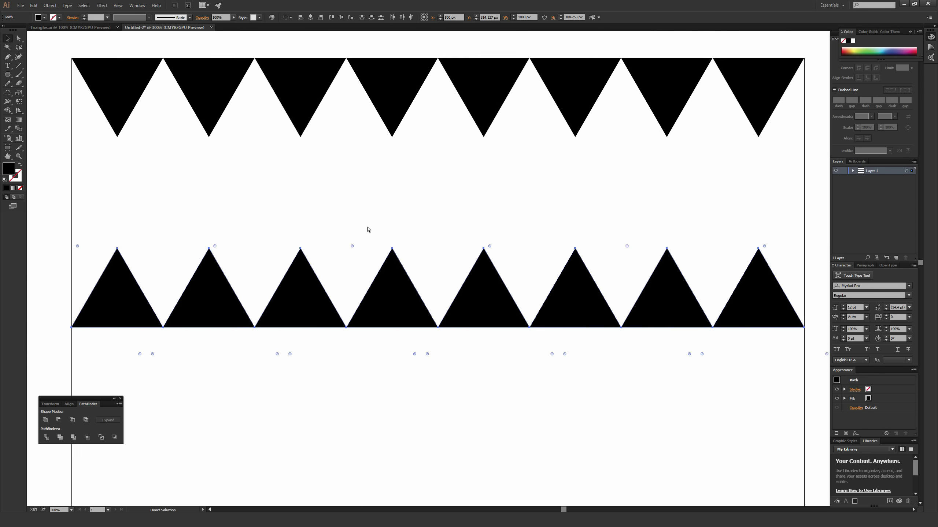
pyautogui.moveTo(367, 229)
pyautogui.mouseDown()
pyautogui.moveTo(473, 266)
pyautogui.moveTo(347, 241)
pyautogui.moveTo(367, 236)
pyautogui.mouseUp()
pyautogui.press('v')
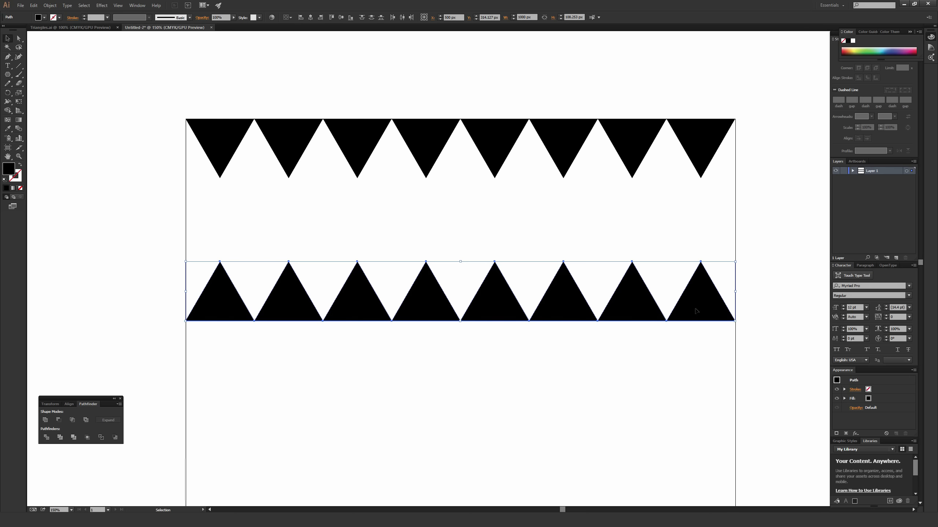
# Set the fill colour of the lower row of triangles to gray #777777
pyautogui.doubleClick(11, 169)
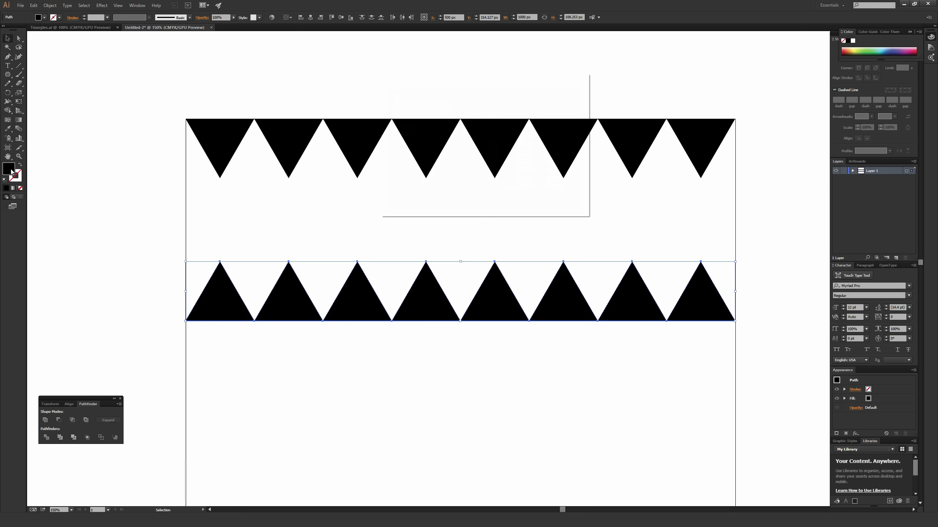
pyautogui.write('777777')
pyautogui.click(562, 101)
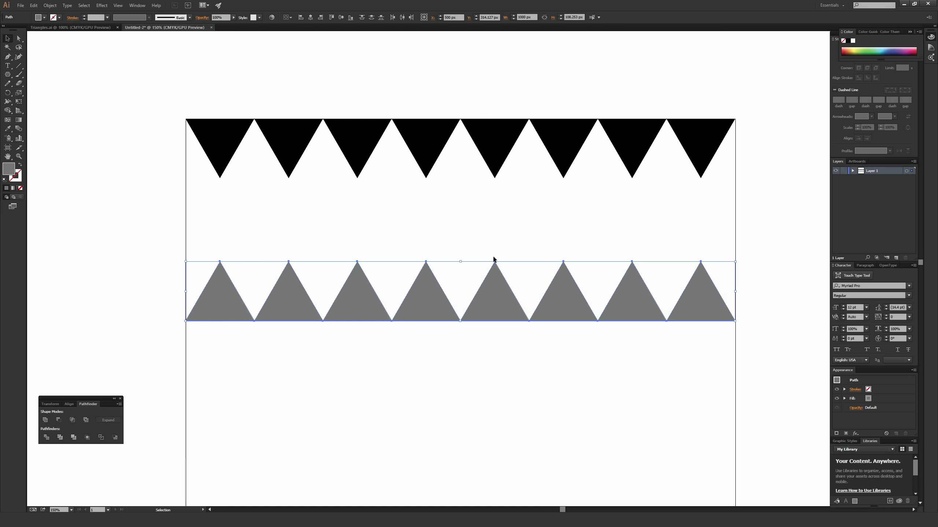
# Move the gray row by -62.5 px horizontally and -260 px vertically to fit between the black triangles, and deselect it
pyautogui.moveTo(426, 262); pyautogui.dragTo(392, 121)
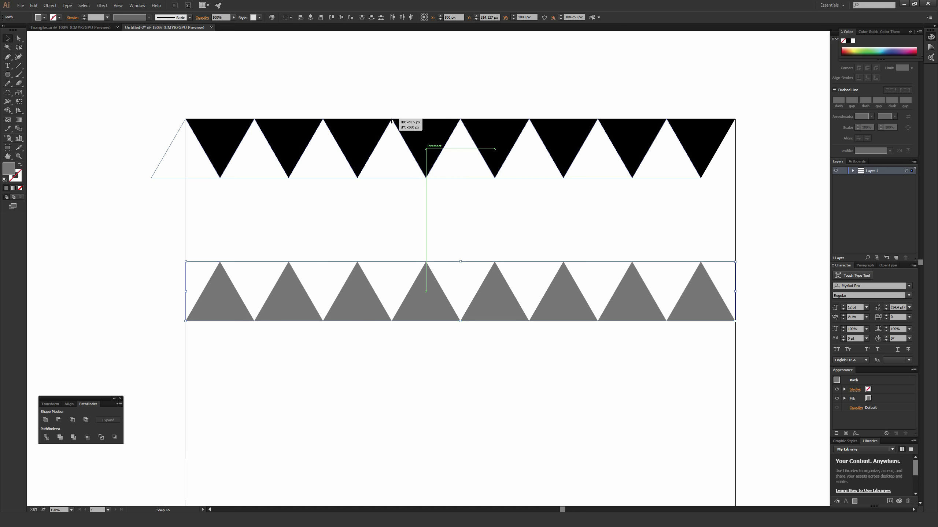
pyautogui.moveTo(392, 121); pyautogui.dragTo(391, 120)
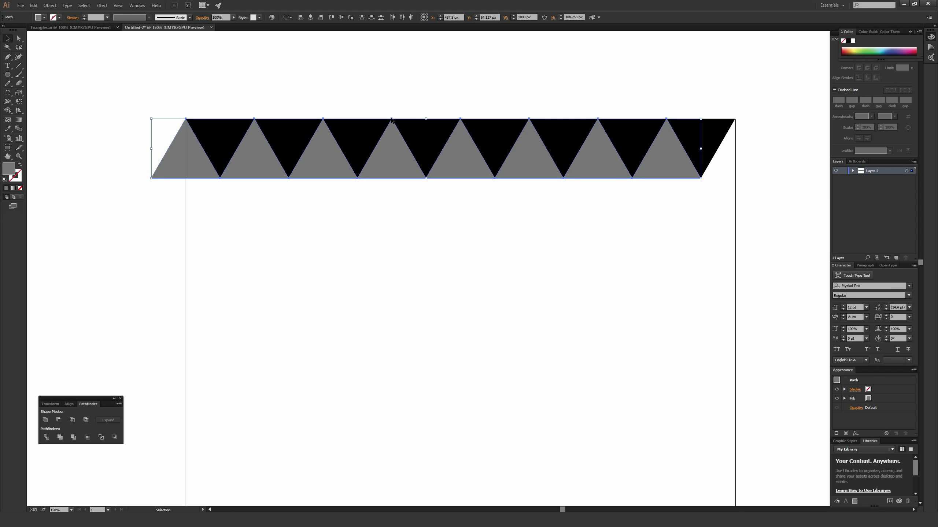
pyautogui.click(477, 82)
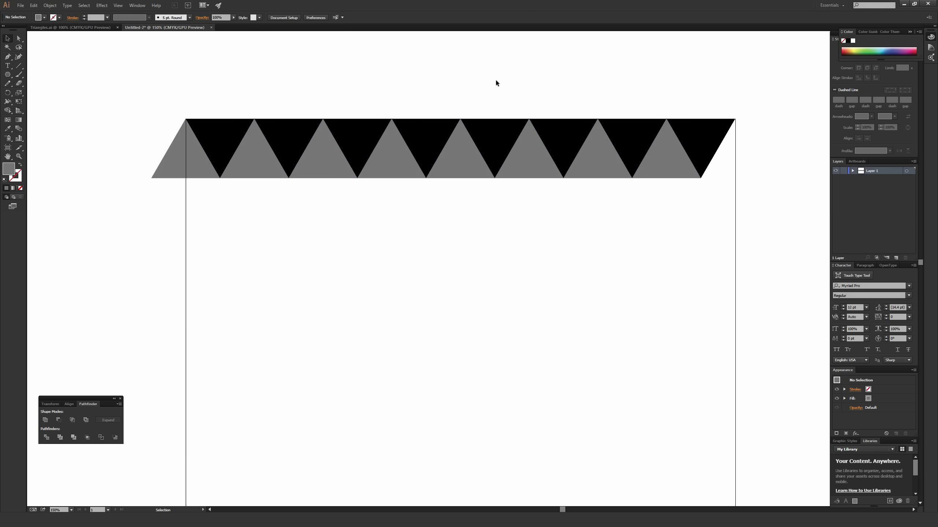
# Examine the seams between the black and gray triangles up close
pyautogui.moveTo(483, 86)
pyautogui.mouseDown()
pyautogui.moveTo(577, 128)
pyautogui.moveTo(527, 135)
pyautogui.moveTo(419, 353)
pyautogui.mouseUp()
pyautogui.hotkey('ctrl', '+')
pyautogui.hotkey('ctrl', '+')
pyautogui.hotkey('ctrl', '+')
pyautogui.hotkey('ctrl', '+')
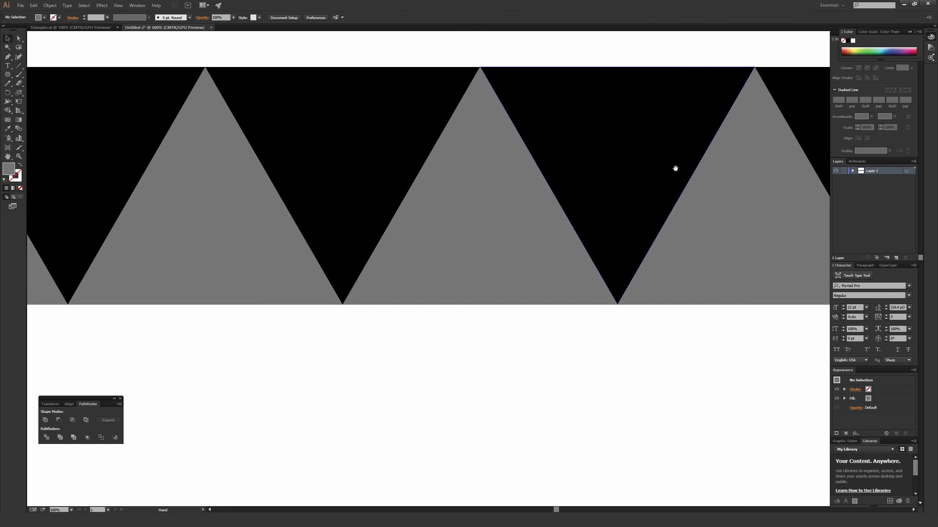
pyautogui.moveTo(676, 169); pyautogui.dragTo(409, 177)
pyautogui.hotkey('ctrl', '-')
pyautogui.hotkey('ctrl', '-')
pyautogui.hotkey('ctrl', '-')
pyautogui.hotkey('ctrl', '-')
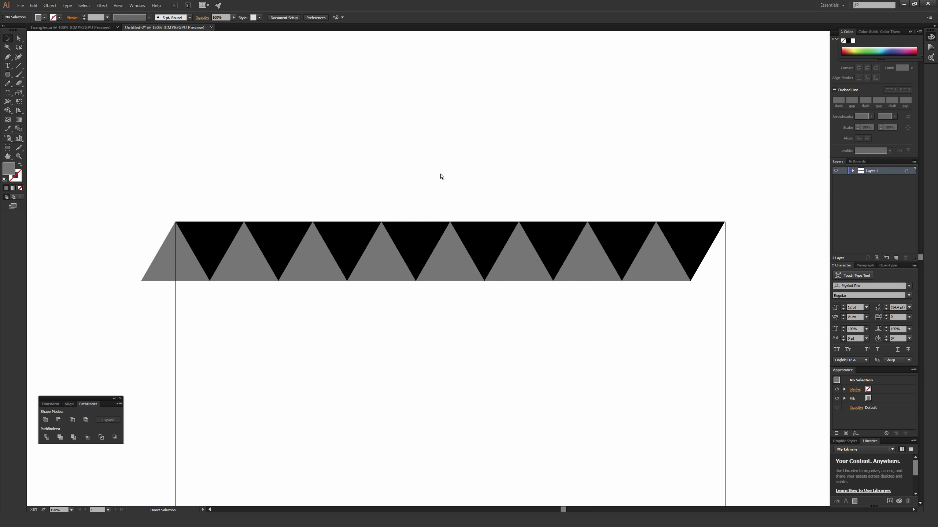
# Duplicate the rightmost gray triangle 125 px to the right to fill the gap at the artboard's right edge
pyautogui.moveTo(504, 170); pyautogui.dragTo(509, 122)
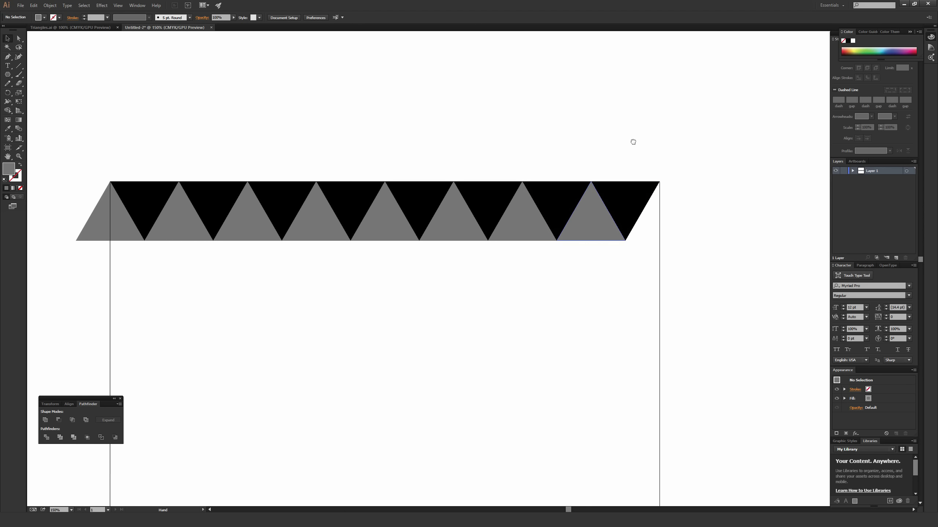
pyautogui.moveTo(632, 142); pyautogui.dragTo(464, 153)
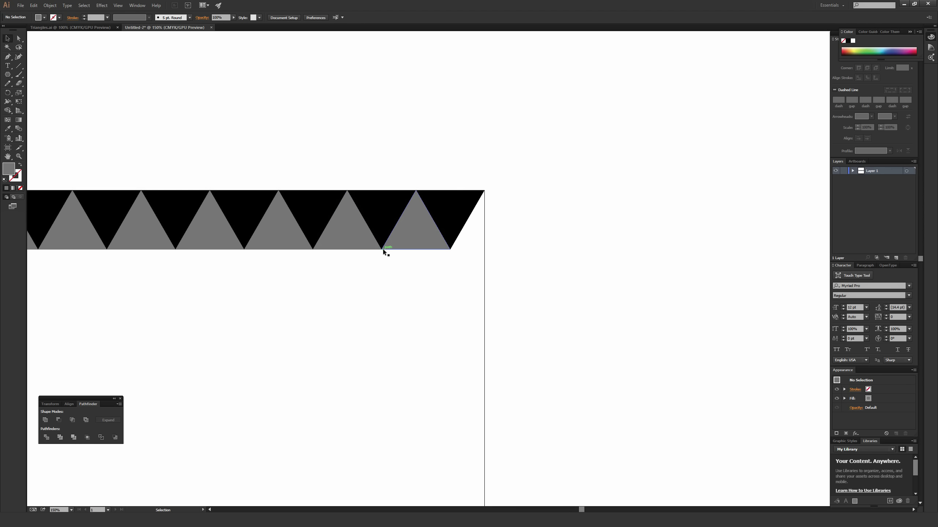
pyautogui.click(411, 227)
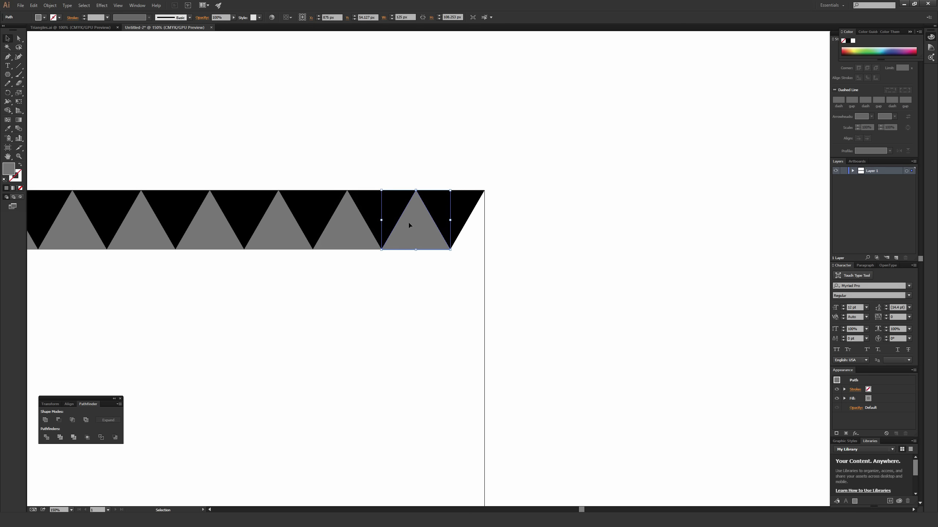
pyautogui.moveTo(408, 232); pyautogui.dragTo(475, 229)
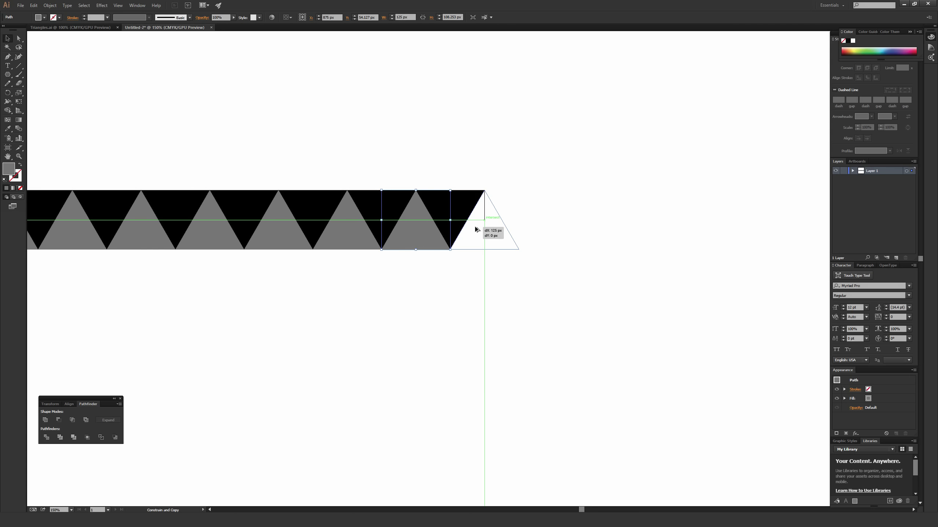
pyautogui.moveTo(475, 227)
pyautogui.mouseDown()
pyautogui.moveTo(500, 225)
pyautogui.moveTo(476, 225)
pyautogui.mouseUp()
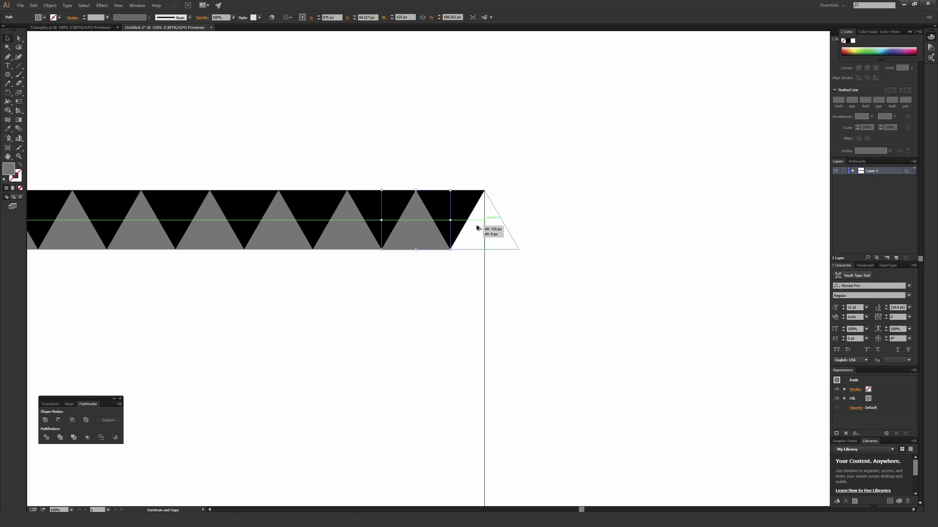
pyautogui.moveTo(476, 224); pyautogui.dragTo(476, 225)
pyautogui.click(586, 193)
# Duplicate the complete row of black and gray triangles straight down by about 292 px
pyautogui.hotkey('ctrl', '-')
pyautogui.hotkey('ctrl', '-')
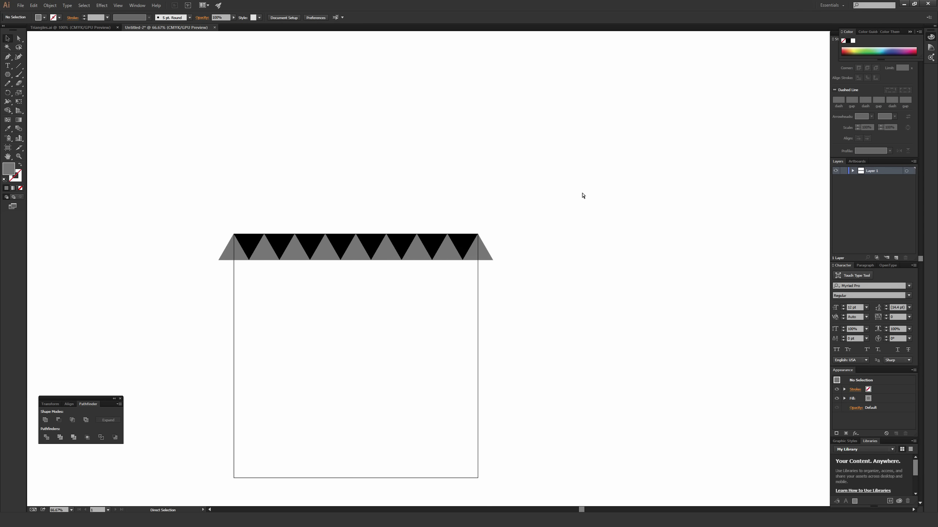
pyautogui.hotkey('ctrl', '0')
pyautogui.hotkey('ctrl', '+')
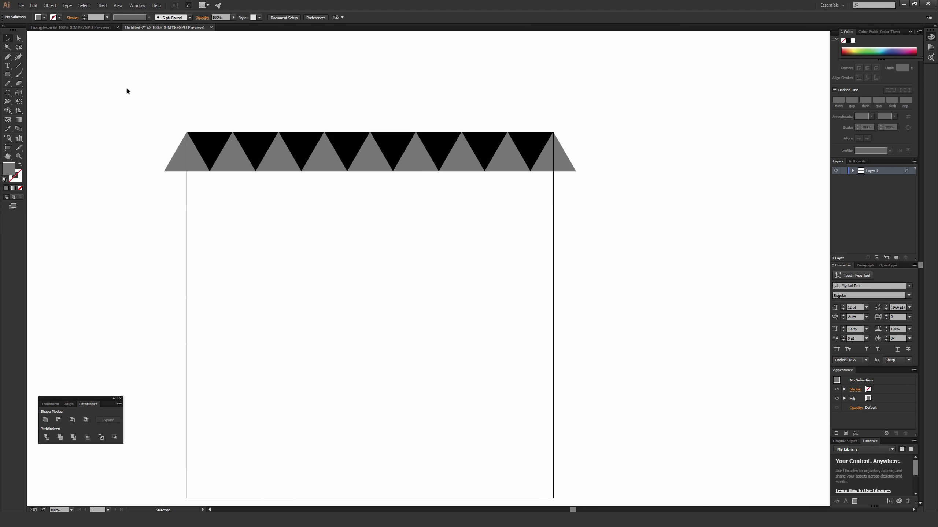
pyautogui.moveTo(100, 81); pyautogui.dragTo(612, 201)
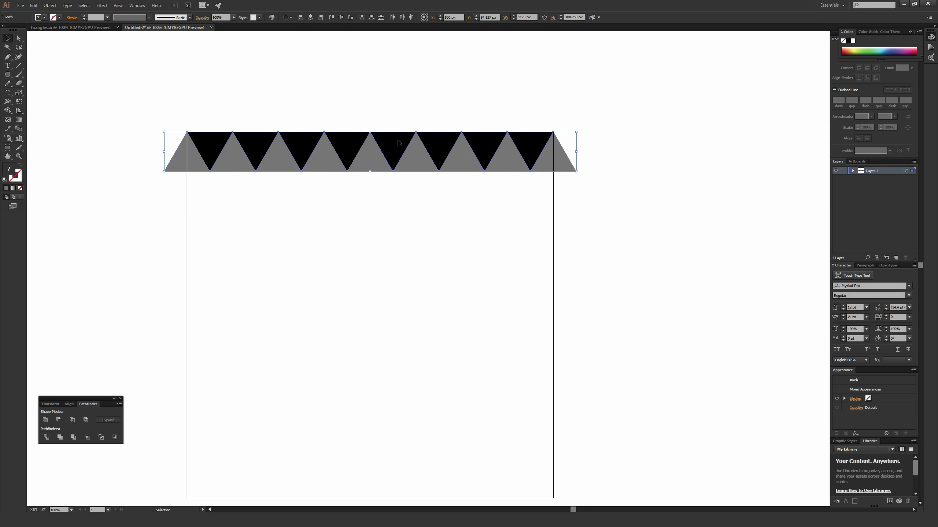
pyautogui.moveTo(396, 143); pyautogui.dragTo(406, 251)
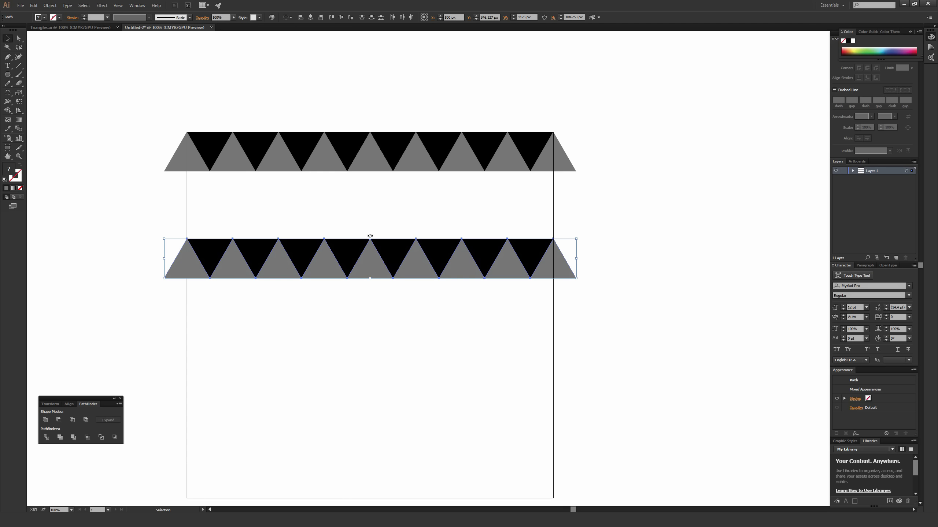
pyautogui.scroll(3, 370, 235)
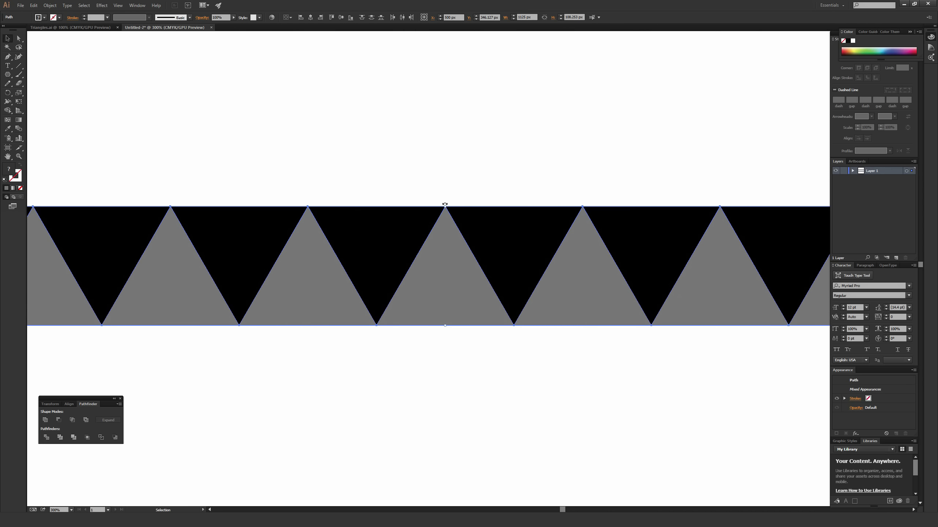
# Rotate the duplicated lower row of triangles 180° so the black triangles point up
pyautogui.moveTo(444, 204); pyautogui.dragTo(451, 311)
pyautogui.press('a')
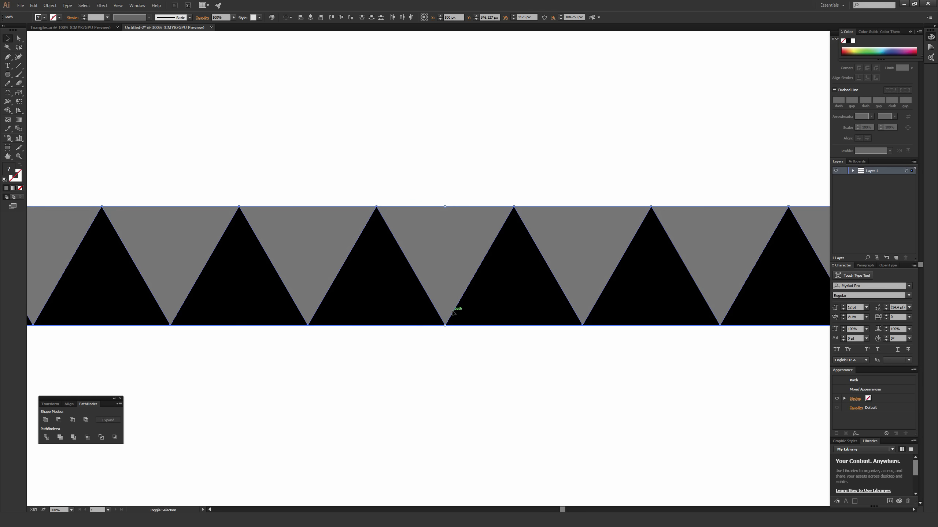
pyautogui.scroll(-2, 449, 272)
pyautogui.press('v')
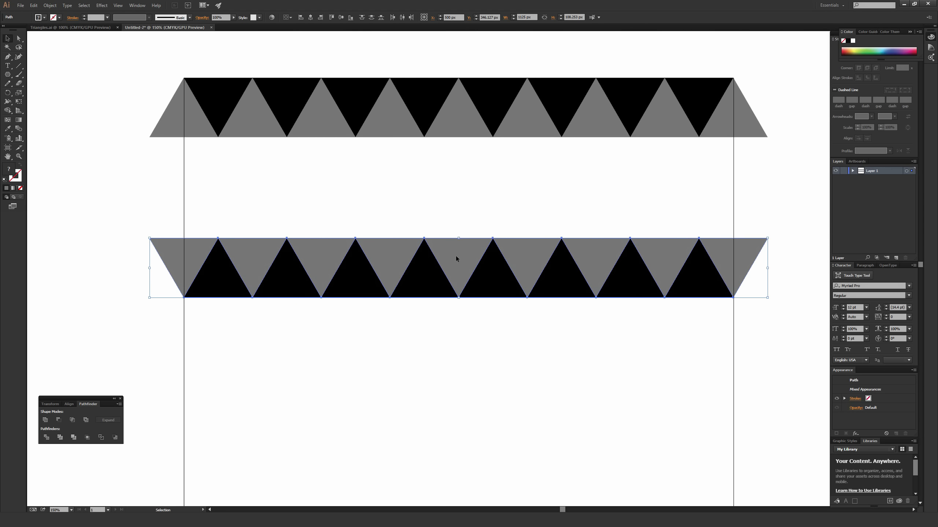
pyautogui.rightClick(457, 258)
pyautogui.moveTo(488, 346)
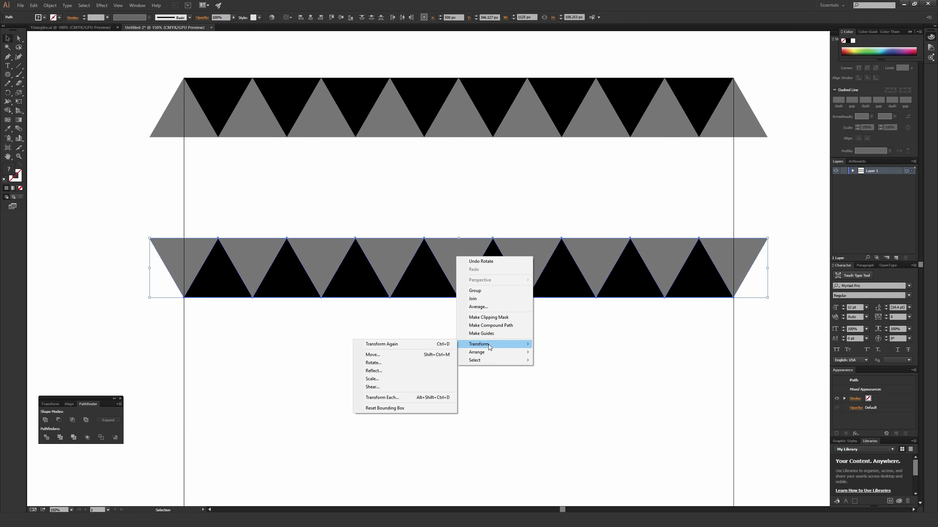
pyautogui.click(386, 370)
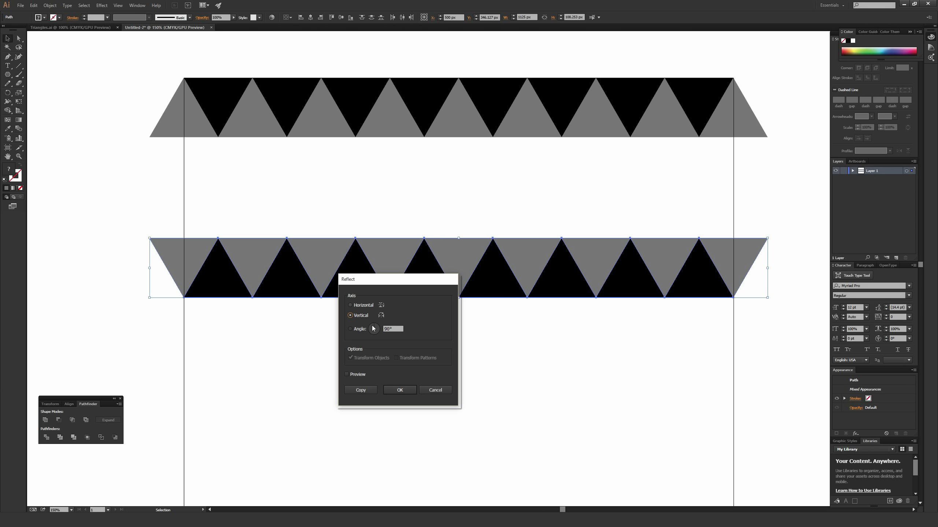
pyautogui.press('Escape')
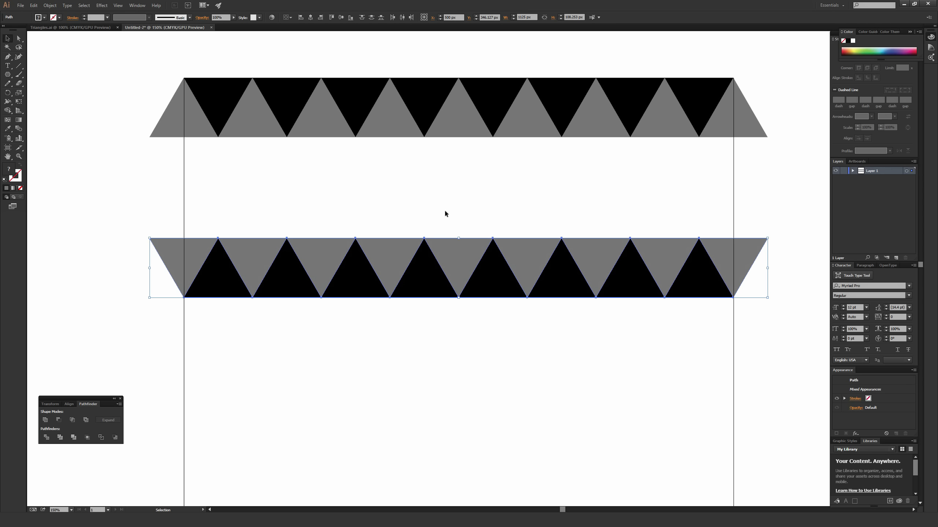
# Move the rotated row straight up by 183.75 px to meet the lower edge of the first row, and deselect it
pyautogui.click(8, 39)
pyautogui.moveTo(448, 238); pyautogui.dragTo(453, 139)
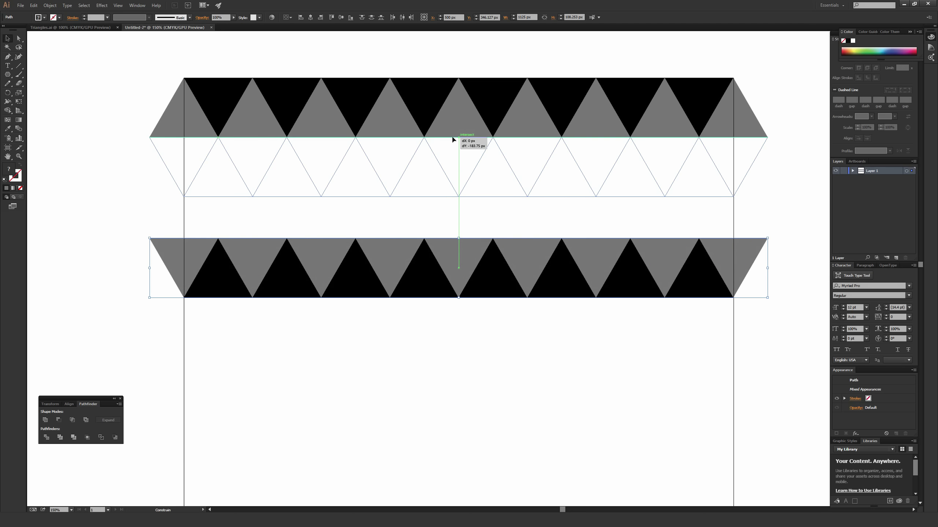
pyautogui.moveTo(452, 137); pyautogui.dragTo(452, 137)
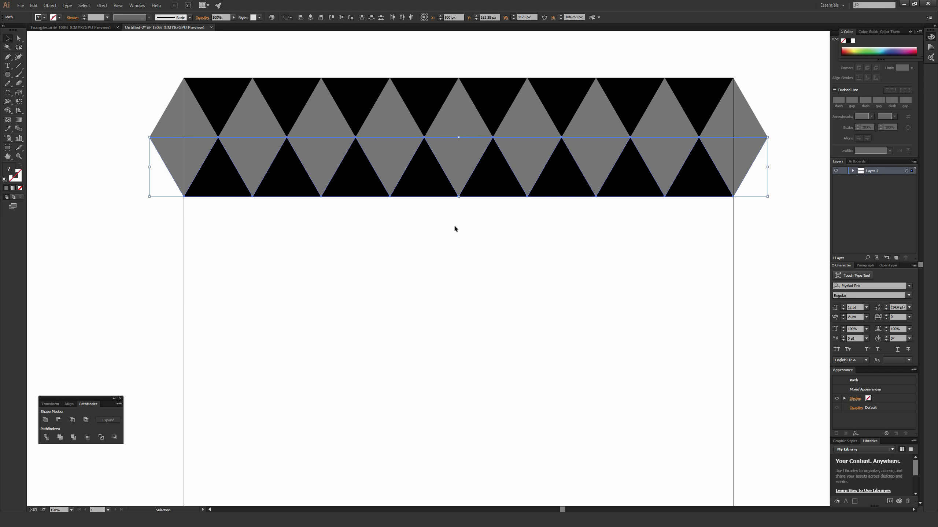
pyautogui.click(450, 249)
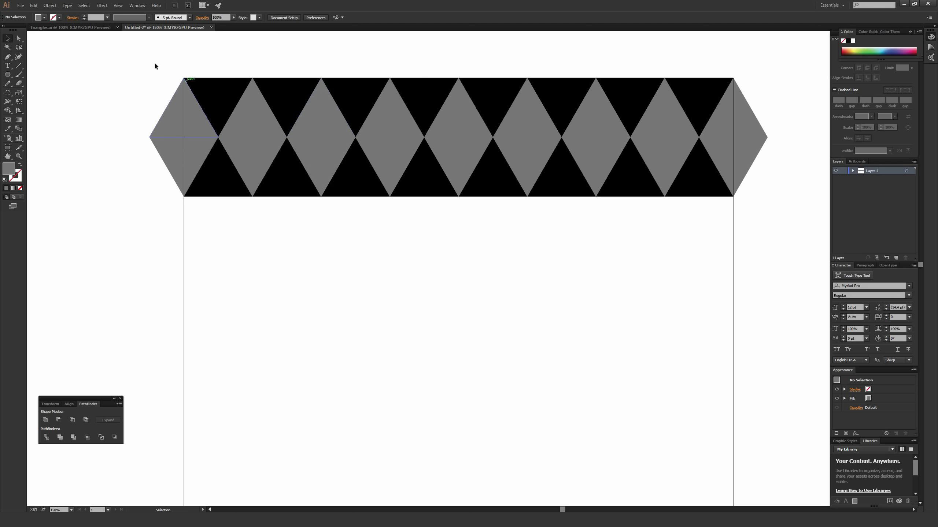
# Duplicate both triangle rows together straight down by 216.51 px so the copy touches the originals
pyautogui.moveTo(118, 53); pyautogui.dragTo(779, 224)
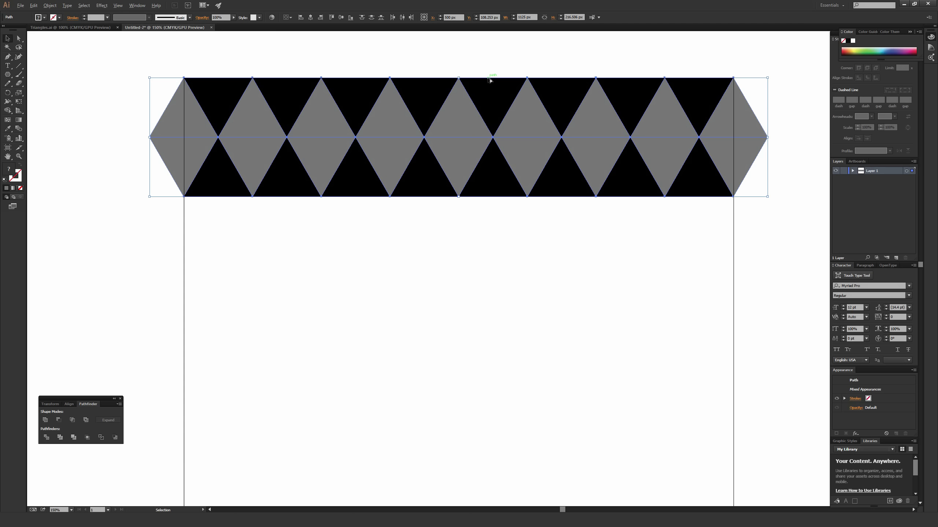
pyautogui.moveTo(488, 78); pyautogui.dragTo(499, 199)
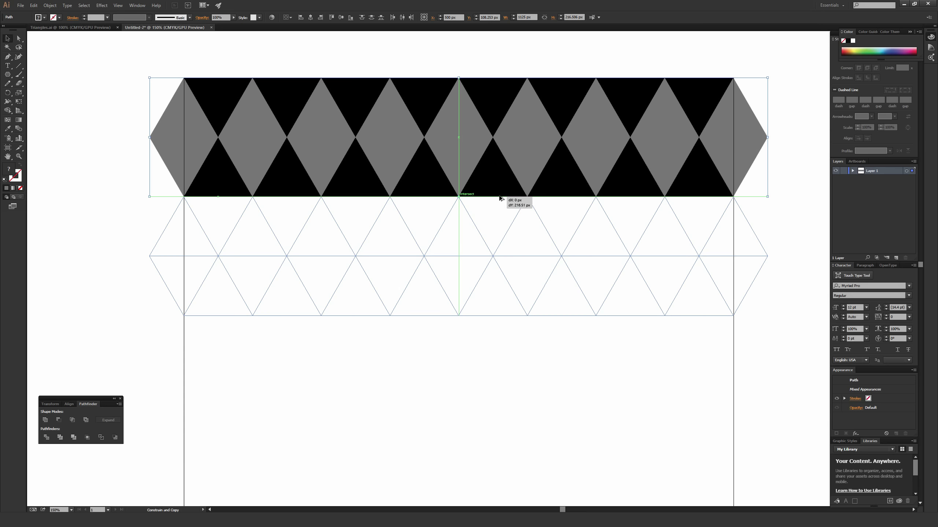
pyautogui.moveTo(500, 199); pyautogui.dragTo(500, 199)
# Repeat the downward duplication of the double row three more times to cover the rest of the artboard, and deselect
pyautogui.hotkey('ctrl', '1')
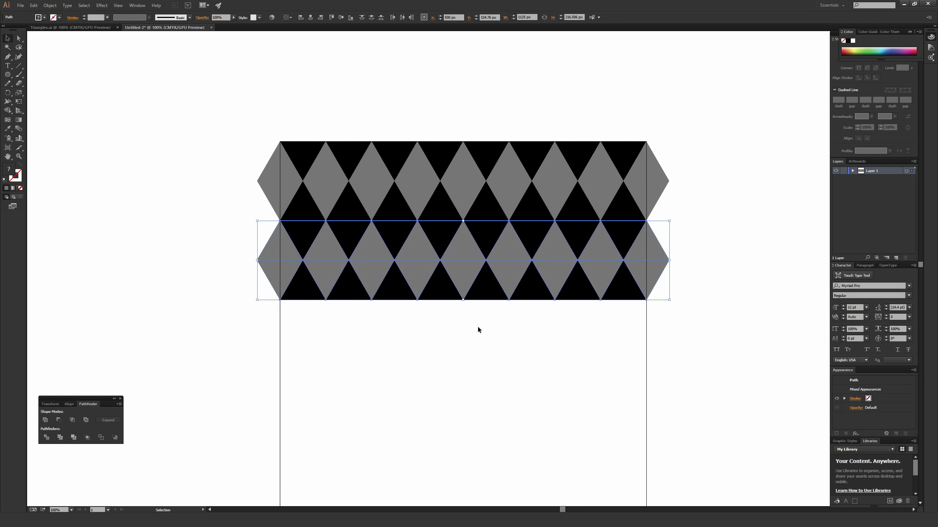
pyautogui.scroll(-3, 469, 314)
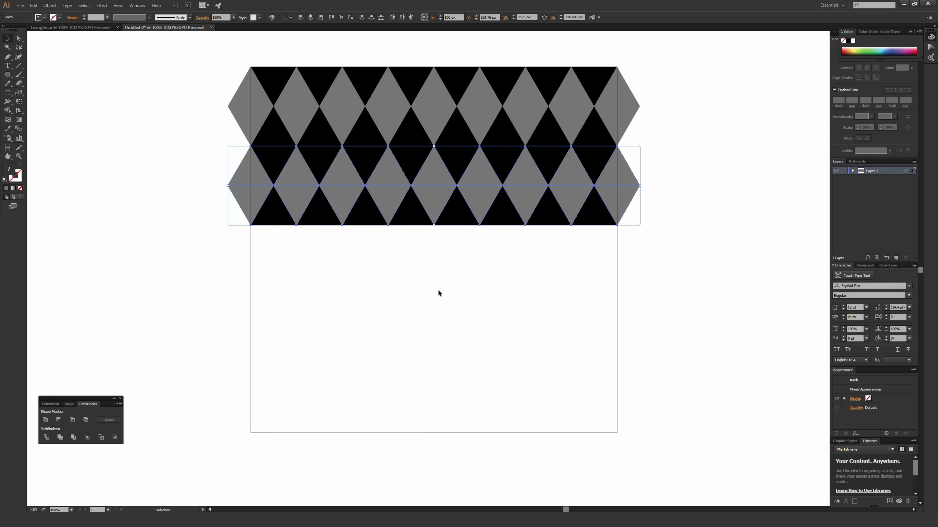
pyautogui.hotkey('ctrl', 'd')
pyautogui.hotkey('ctrl', 'd')
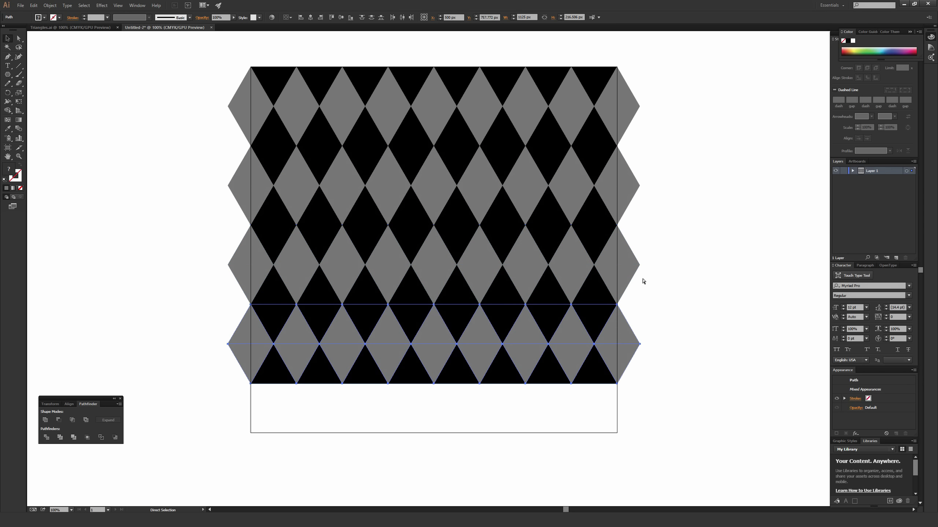
pyautogui.hotkey('ctrl', 'd')
pyautogui.press('v')
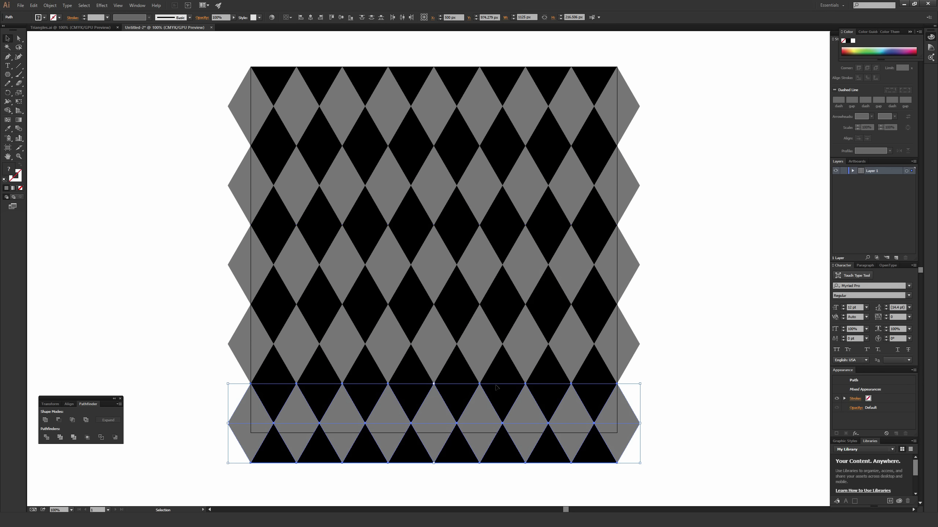
pyautogui.click(185, 315)
pyautogui.scroll(-2, 192, 307)
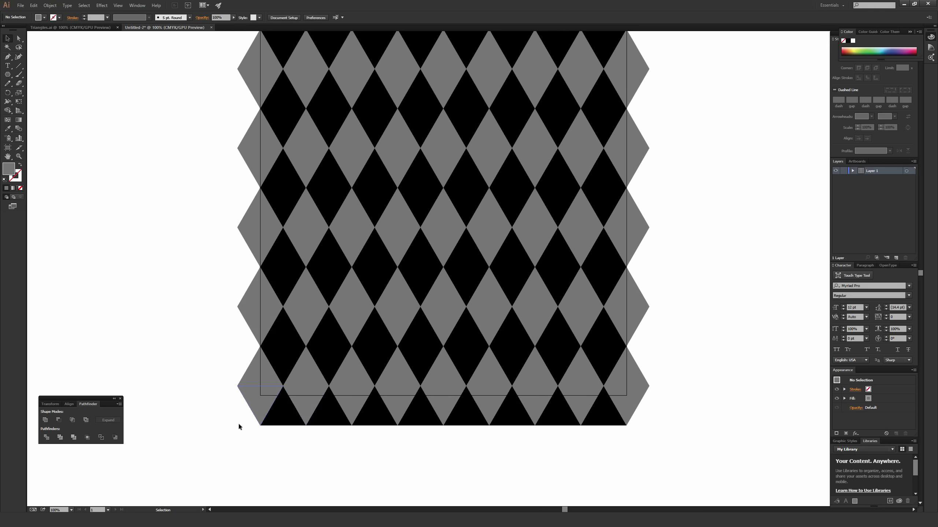
# Try to compress the whole pattern vertically to fit the artboard's bottom edge, and undo the scaling
pyautogui.hotkey('ctrl', '-')
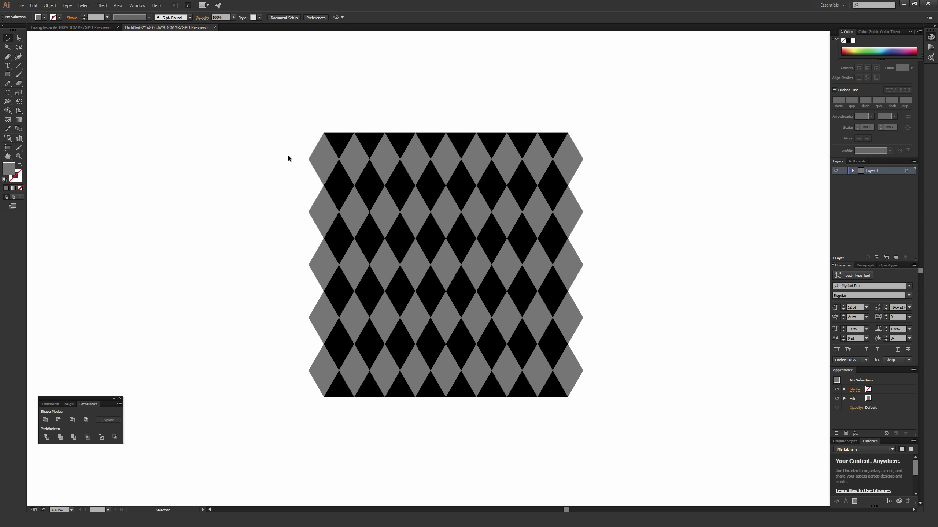
pyautogui.moveTo(214, 74); pyautogui.dragTo(653, 414)
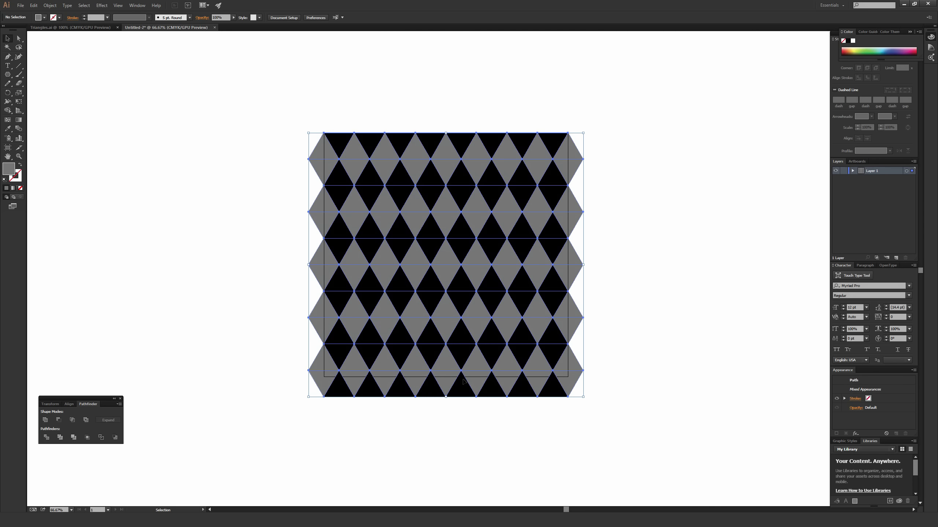
pyautogui.moveTo(447, 398); pyautogui.dragTo(443, 377)
pyautogui.click(454, 406)
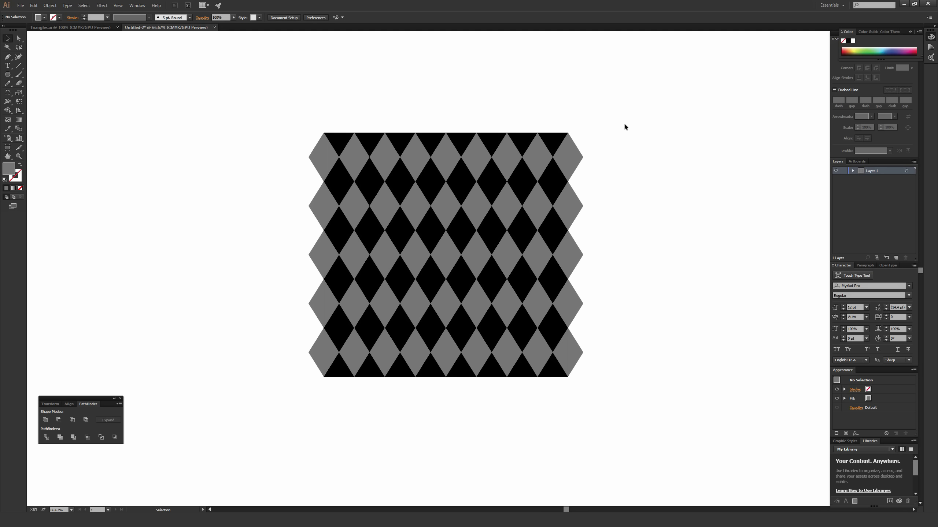
pyautogui.press('a')
pyautogui.press('v')
pyautogui.hotkey('ctrl', 'z')
pyautogui.click(229, 93)
# Extend the artboard's bottom edge down to the lower edge of the triangle pattern
pyautogui.click(20, 5)
pyautogui.click(62, 188)
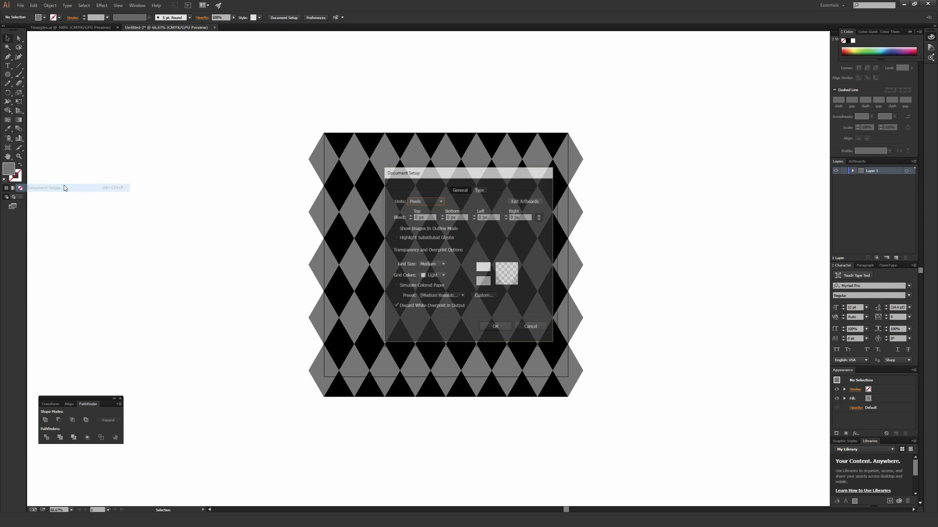
pyautogui.click(524, 201)
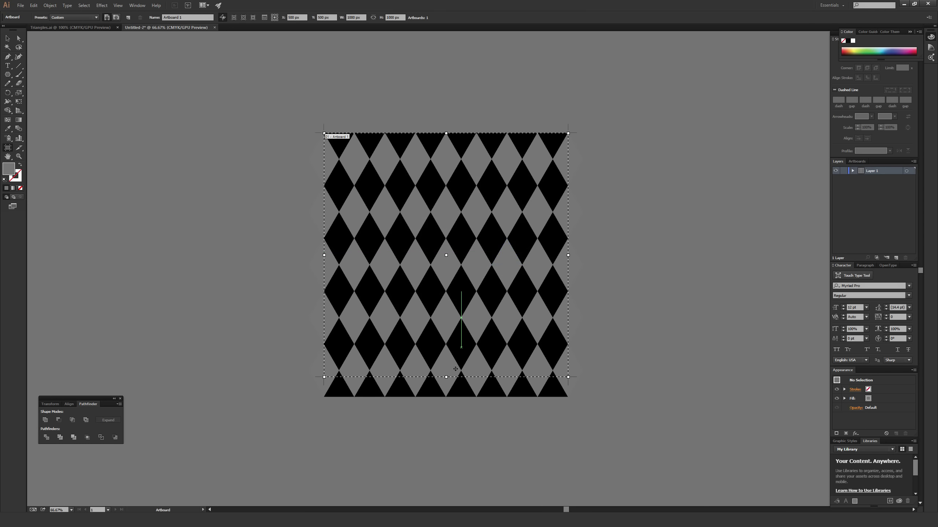
pyautogui.moveTo(446, 377); pyautogui.dragTo(444, 398)
pyautogui.press('Escape')
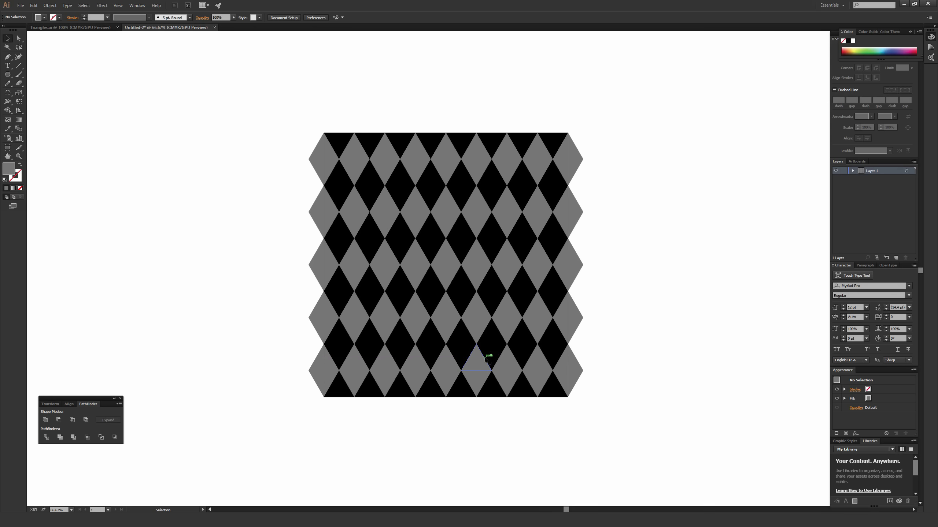
pyautogui.scroll(-2, 479, 371)
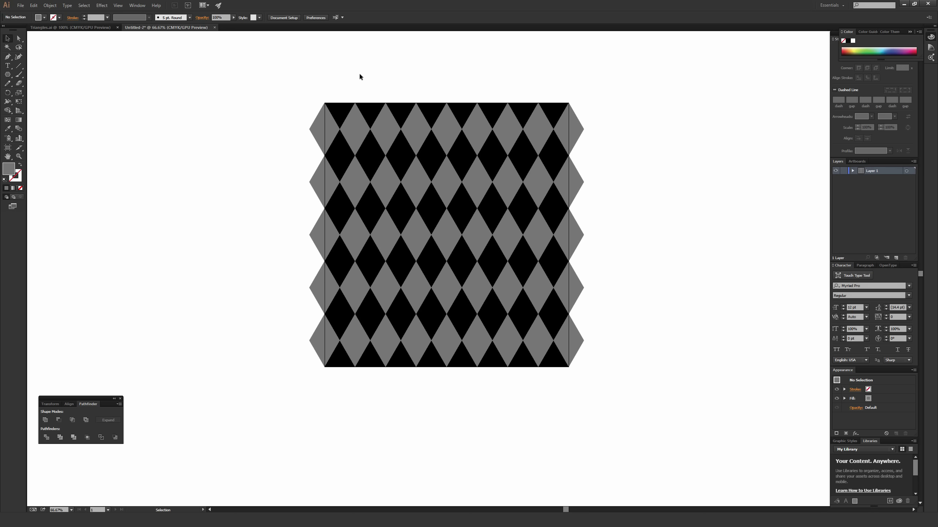
# Copy the finished gray pattern from Triangles.ai into the untitled document and place it beside the artboard's left side as a reference
pyautogui.click(82, 29)
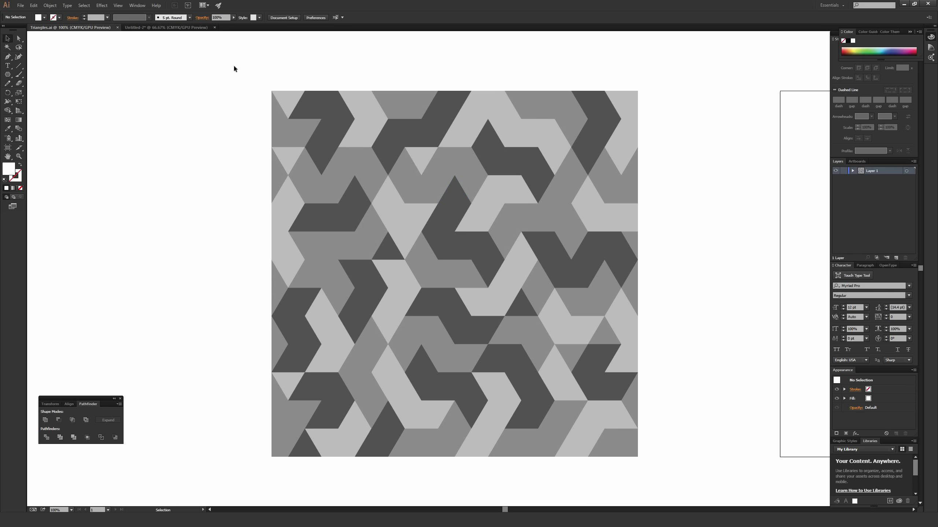
pyautogui.moveTo(233, 67); pyautogui.dragTo(278, 102)
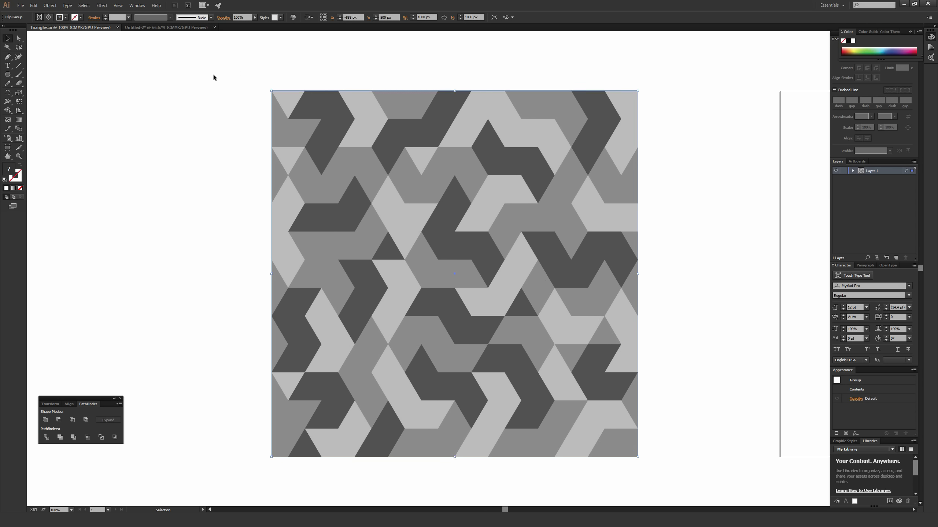
pyautogui.click(176, 28)
pyautogui.press('a')
pyautogui.hotkey('ctrl', 'v')
pyautogui.press('v')
pyautogui.moveTo(528, 201); pyautogui.dragTo(225, 160)
pyautogui.click(346, 78)
pyautogui.moveTo(345, 76); pyautogui.dragTo(389, 109)
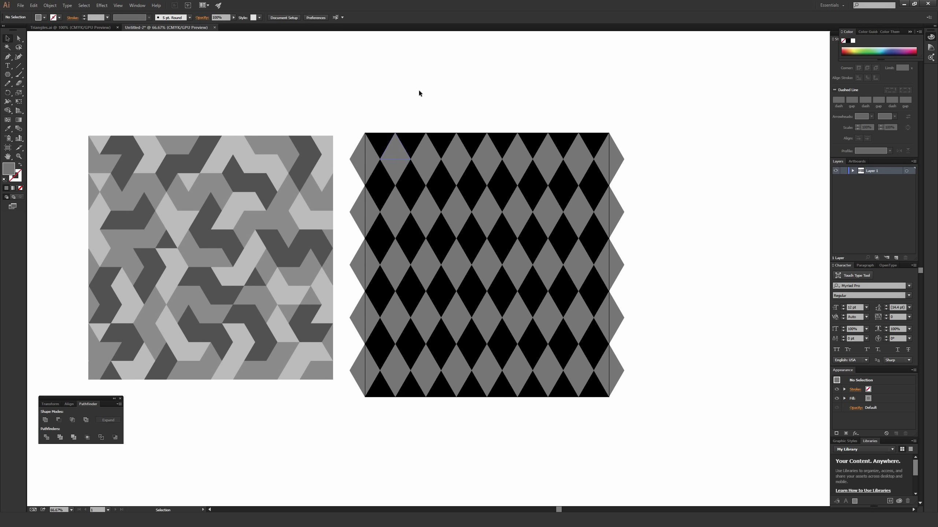
# Fill the first black triangle in the artboard's top-left corner with dark gray #3a3a3a, and deselect it
pyautogui.hotkey('ctrl', '1')
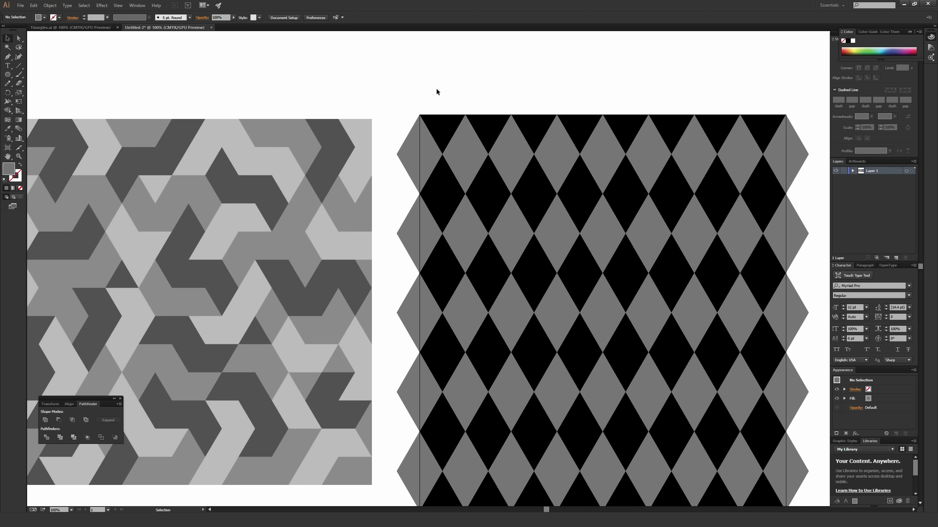
pyautogui.moveTo(392, 141); pyautogui.dragTo(518, 131)
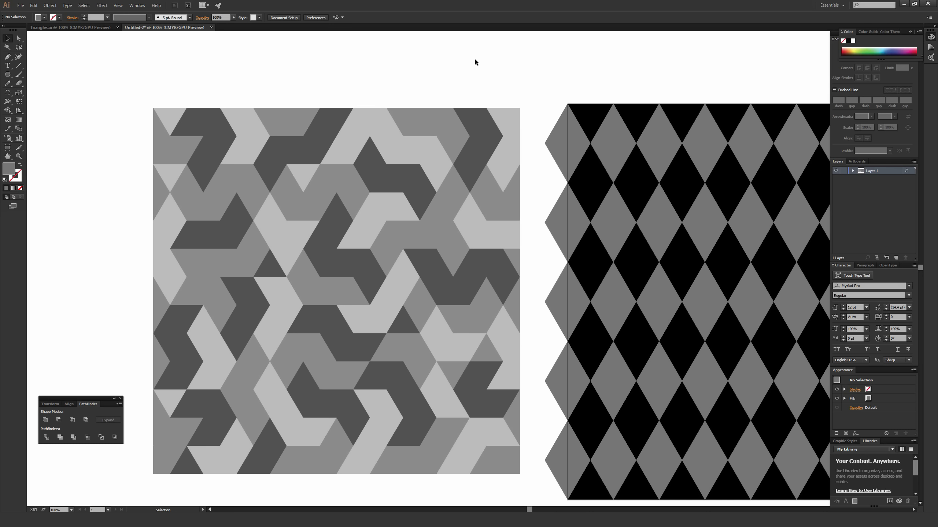
pyautogui.moveTo(544, 83); pyautogui.dragTo(394, 89)
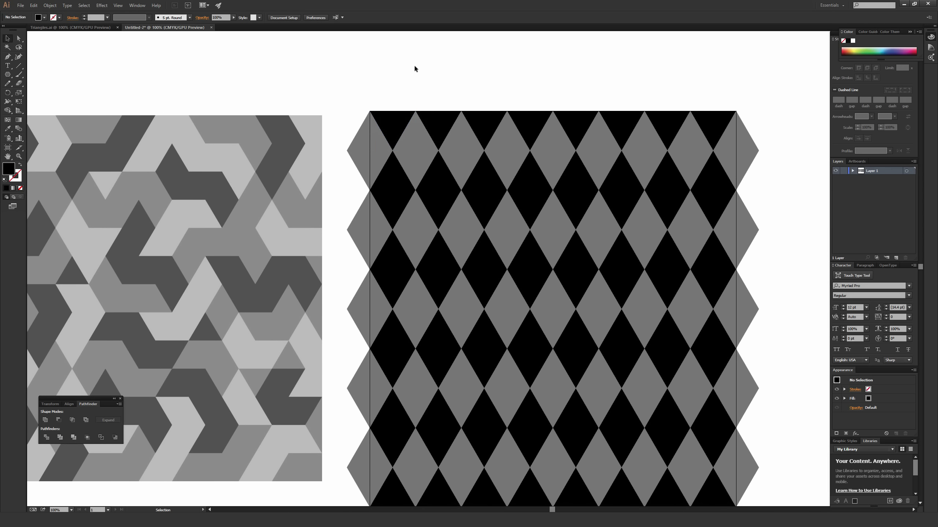
pyautogui.click(397, 121)
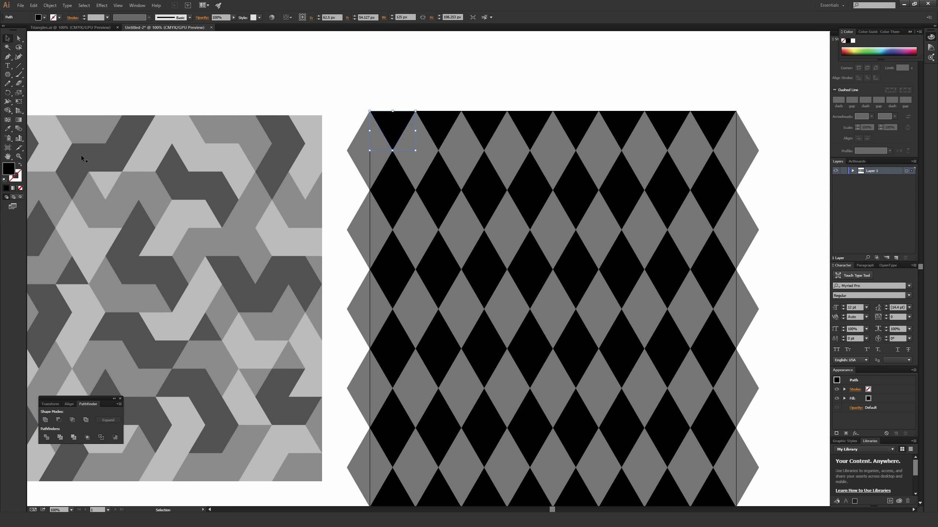
pyautogui.doubleClick(10, 171)
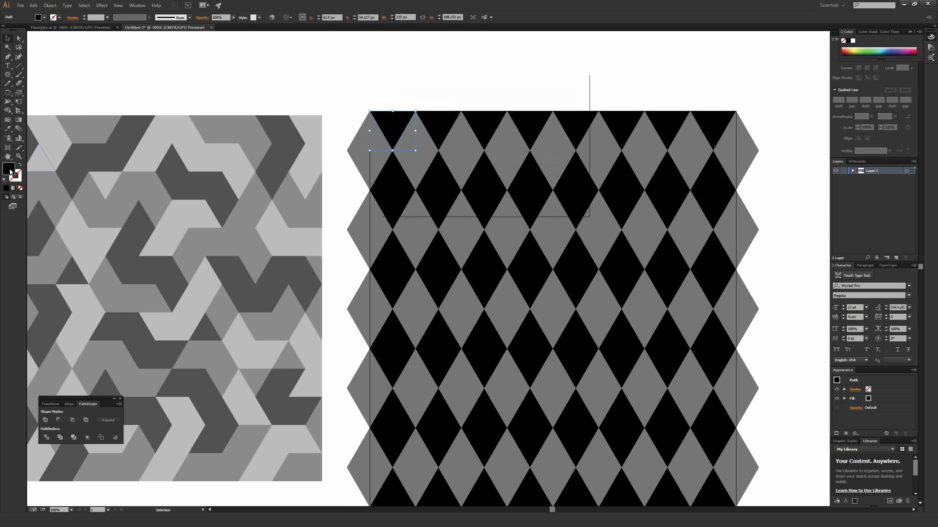
pyautogui.write('3a3a3a')
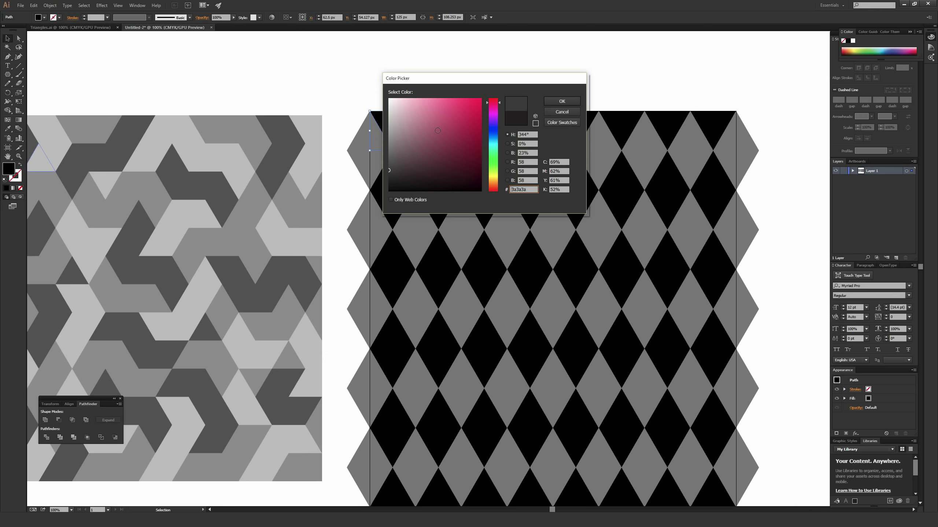
pyautogui.click(562, 101)
pyautogui.click(432, 76)
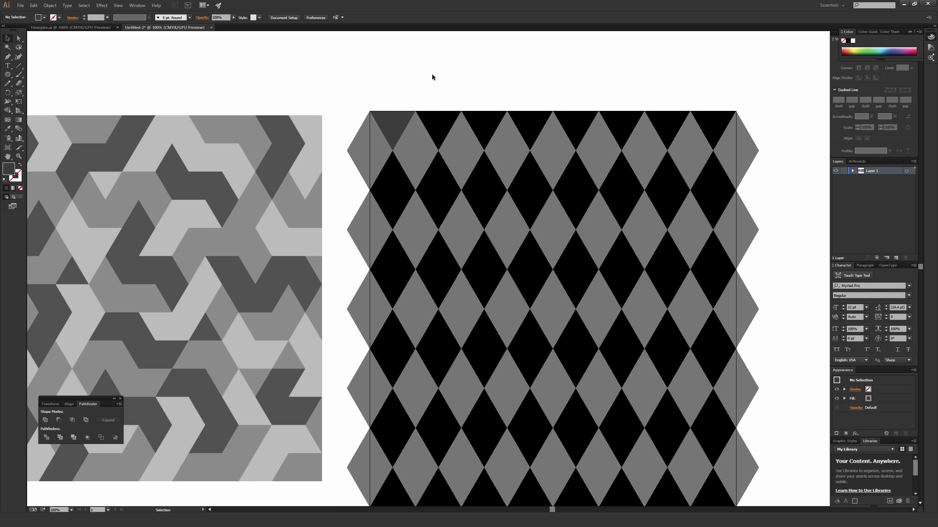
# Fill the second black triangle of the top row with light gray #bcbcbc, and deselect it
pyautogui.click(439, 126)
pyautogui.doubleClick(11, 168)
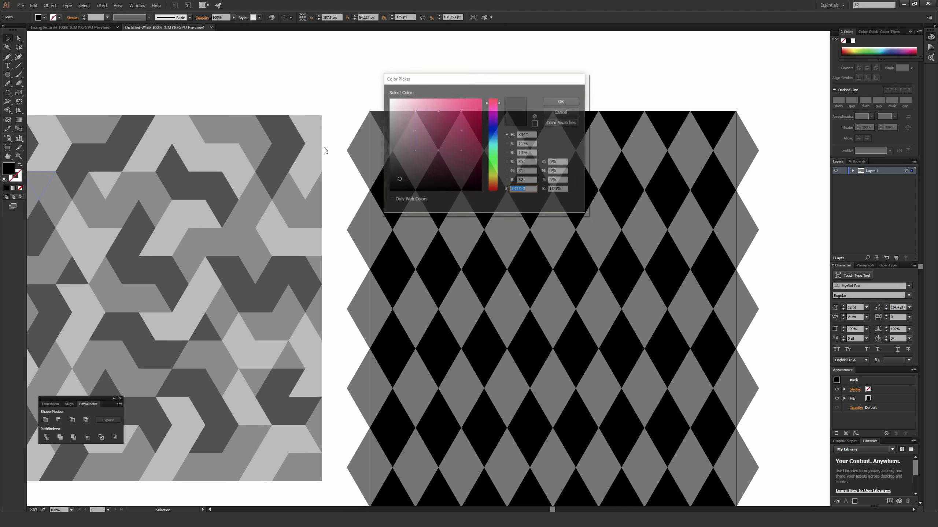
pyautogui.write('c6c6c6')
pyautogui.click(388, 122)
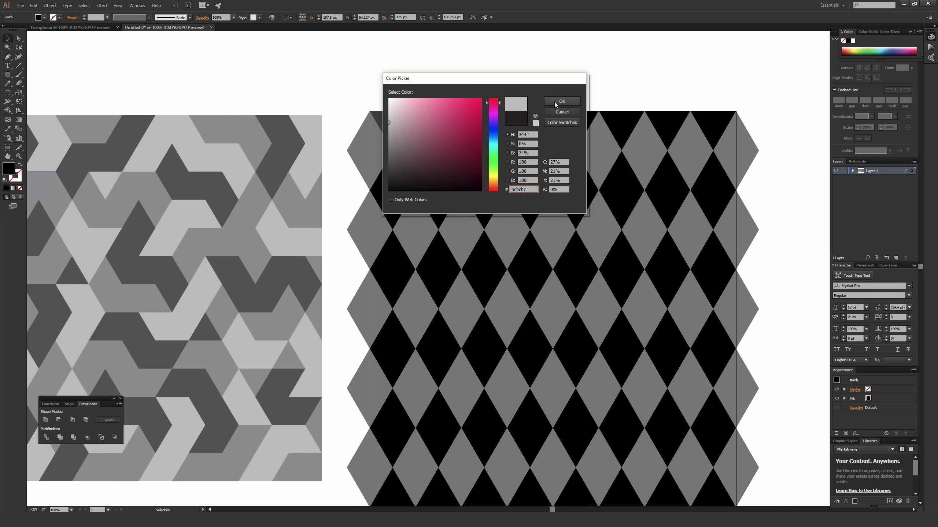
pyautogui.click(554, 101)
pyautogui.click(476, 72)
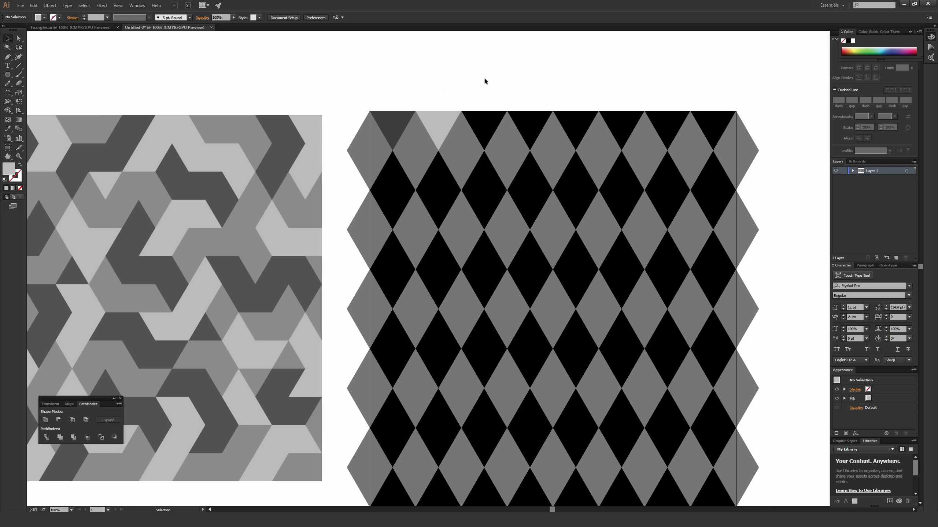
# Recolor the third to sixth black triangles of the top row alternately dark and light gray by sampling their finished neighbors, and deselect
pyautogui.click(482, 122)
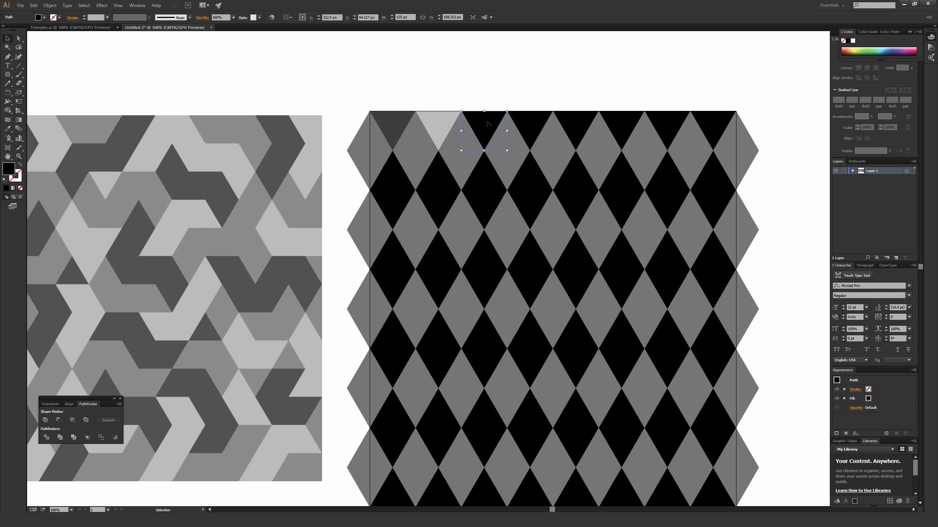
pyautogui.press('i')
pyautogui.click(396, 116)
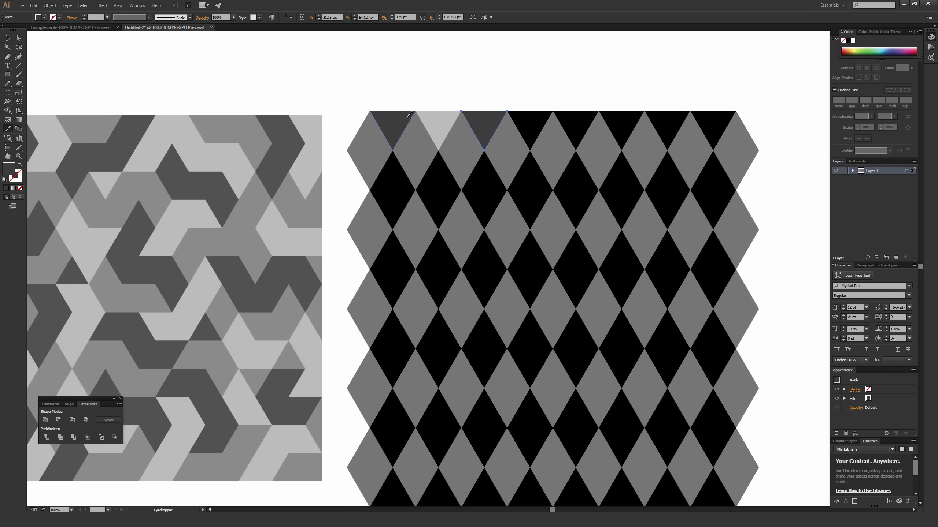
pyautogui.keyDown('ctrl'); pyautogui.click(527, 123); pyautogui.keyUp('ctrl')
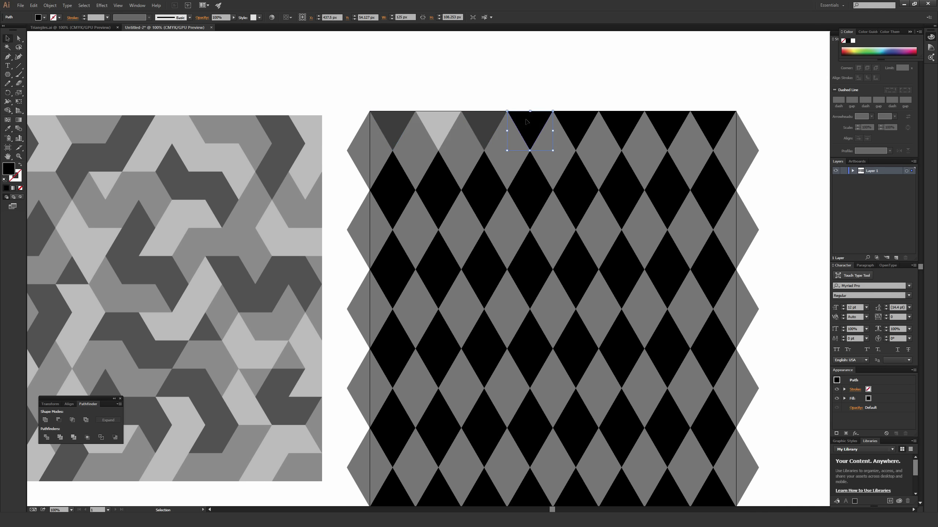
pyautogui.click(441, 117)
pyautogui.keyDown('ctrl'); pyautogui.click(575, 122); pyautogui.keyUp('ctrl')
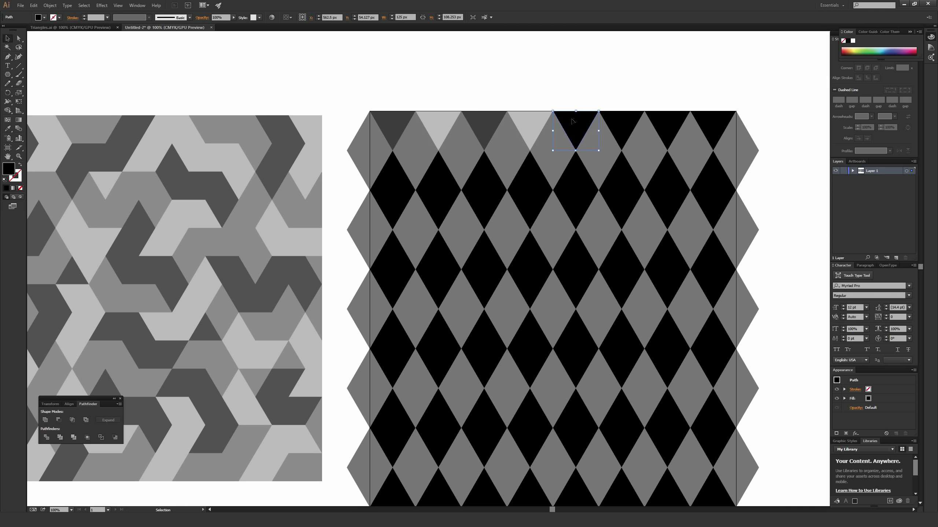
pyautogui.click(489, 118)
pyautogui.keyDown('ctrl'); pyautogui.click(623, 123); pyautogui.keyUp('ctrl')
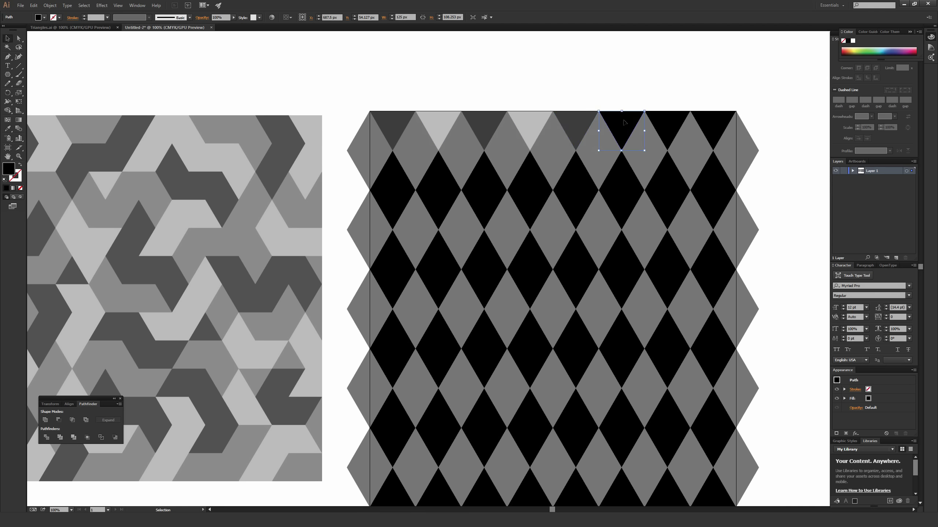
pyautogui.click(531, 122)
pyautogui.keyDown('ctrl'); pyautogui.click(544, 84); pyautogui.keyUp('ctrl')
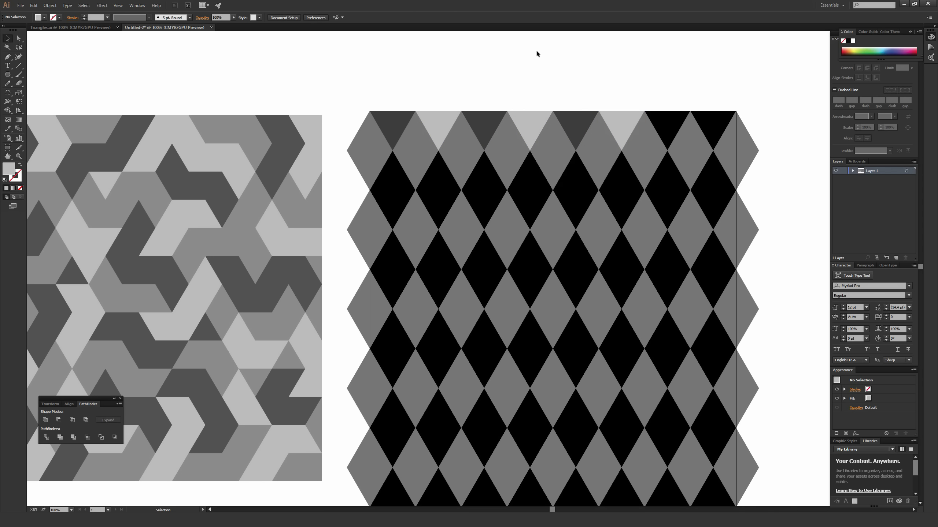
# Change the third downward triangle of the top row to a darker, near-black gray, and deselect it
pyautogui.click(484, 118)
pyautogui.doubleClick(9, 169)
pyautogui.click(386, 179)
pyautogui.click(561, 101)
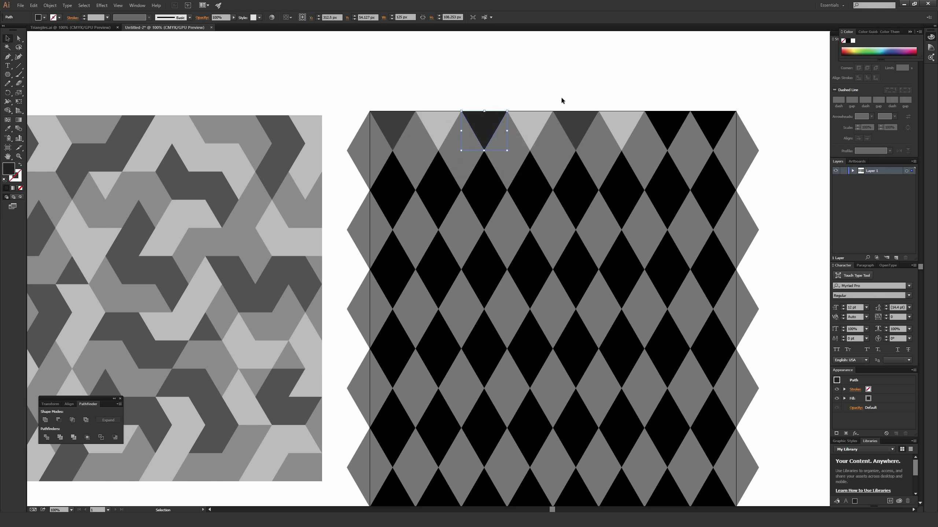
pyautogui.keyDown('ctrl'); pyautogui.click(530, 85); pyautogui.keyUp('ctrl')
# Recolor the top row's last three downward triangles near-black, light and dark gray, and its right-edge triangle near-black, using sampled colors
pyautogui.click(621, 119)
pyautogui.press('i')
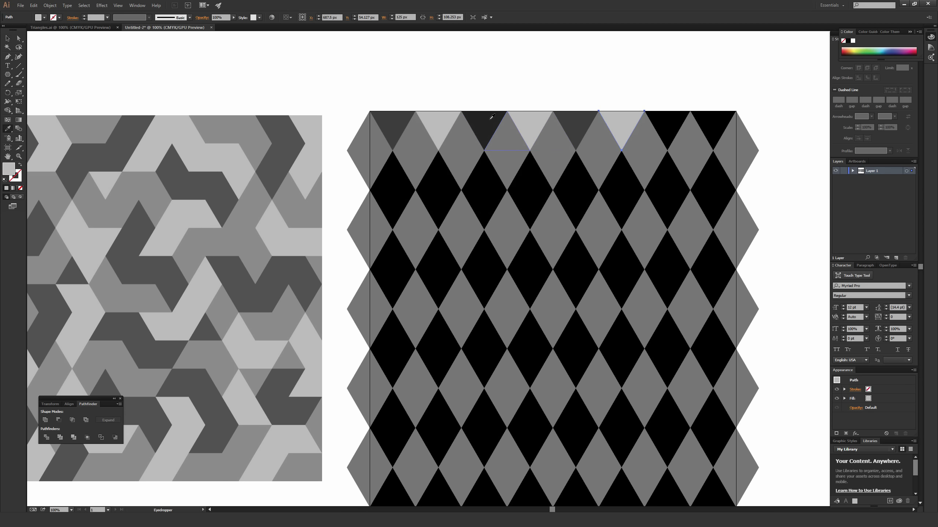
pyautogui.click(483, 118)
pyautogui.keyDown('ctrl'); pyautogui.click(670, 123); pyautogui.keyUp('ctrl')
pyautogui.click(537, 119)
pyautogui.keyDown('ctrl'); pyautogui.click(705, 125); pyautogui.keyUp('ctrl')
pyautogui.click(576, 115)
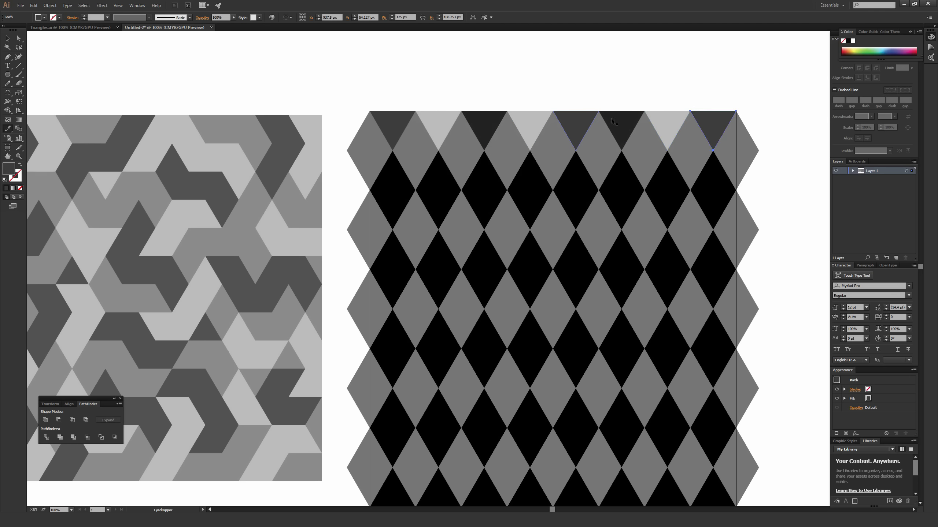
pyautogui.keyDown('ctrl'); pyautogui.click(737, 130); pyautogui.keyUp('ctrl')
pyautogui.click(620, 117)
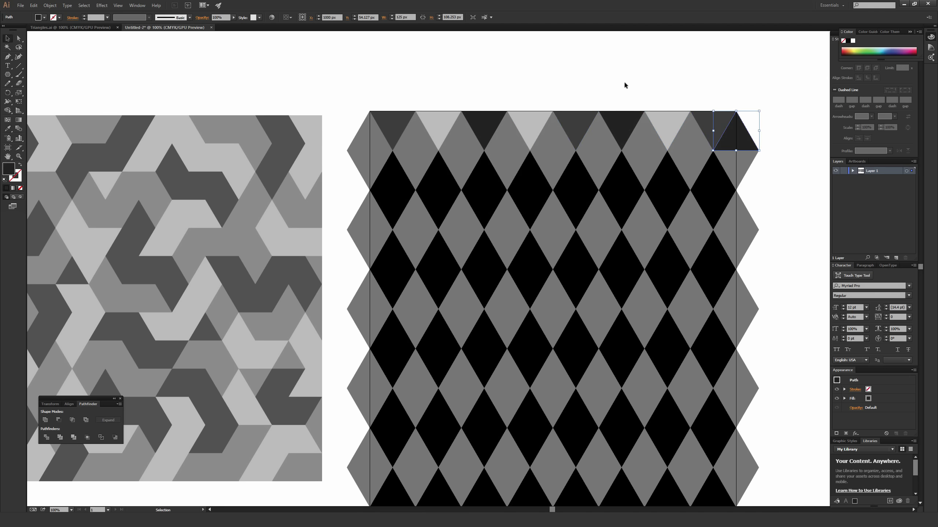
pyautogui.keyDown('ctrl'); pyautogui.click(625, 85); pyautogui.keyUp('ctrl')
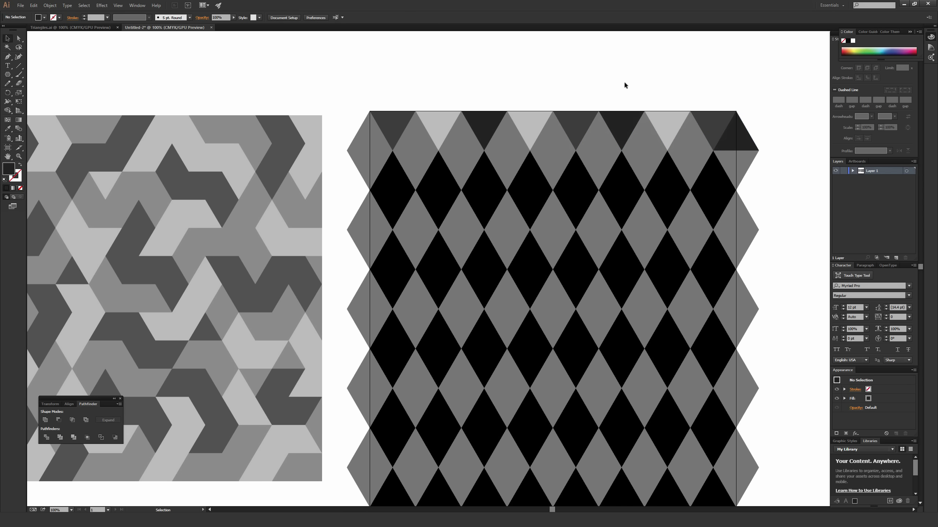
# Recolor the first two downward triangles of the second row near-black and light gray, sampled from the top row
pyautogui.click(373, 163)
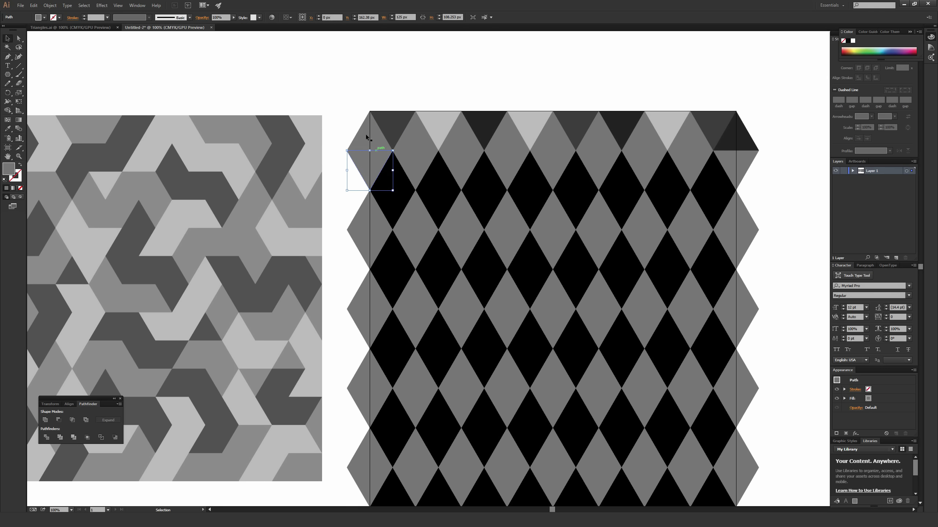
pyautogui.click(483, 119)
pyautogui.keyDown('ctrl'); pyautogui.click(416, 169); pyautogui.keyUp('ctrl')
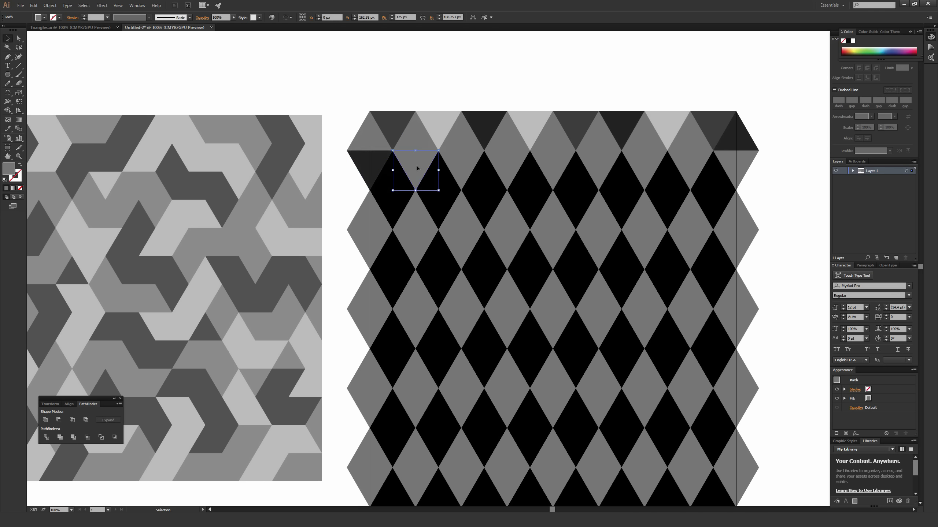
pyautogui.press('i')
pyautogui.click(528, 113)
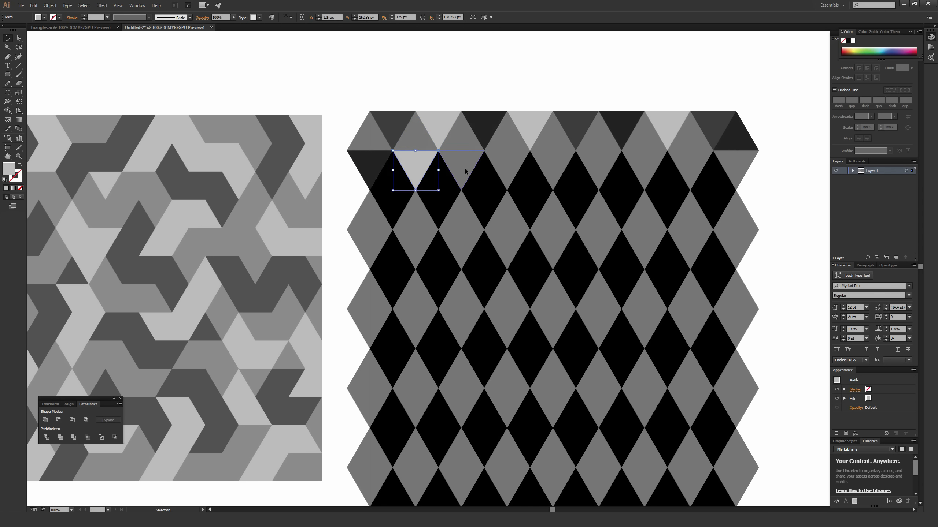
# Recolor the third, fourth and fifth downward triangles of the second row dark, near-black and light gray with sampled colors, and deselect
pyautogui.keyDown('ctrl'); pyautogui.click(461, 166); pyautogui.keyUp('ctrl')
pyautogui.click(576, 122)
pyautogui.keyDown('ctrl'); pyautogui.click(503, 170); pyautogui.keyUp('ctrl')
pyautogui.click(576, 131)
pyautogui.keyDown('ctrl'); pyautogui.click(553, 166); pyautogui.keyUp('ctrl')
pyautogui.click(641, 131)
pyautogui.keyDown('ctrl'); pyautogui.click(599, 165); pyautogui.keyUp('ctrl')
pyautogui.moveTo(170, 253); pyautogui.dragTo(385, 231)
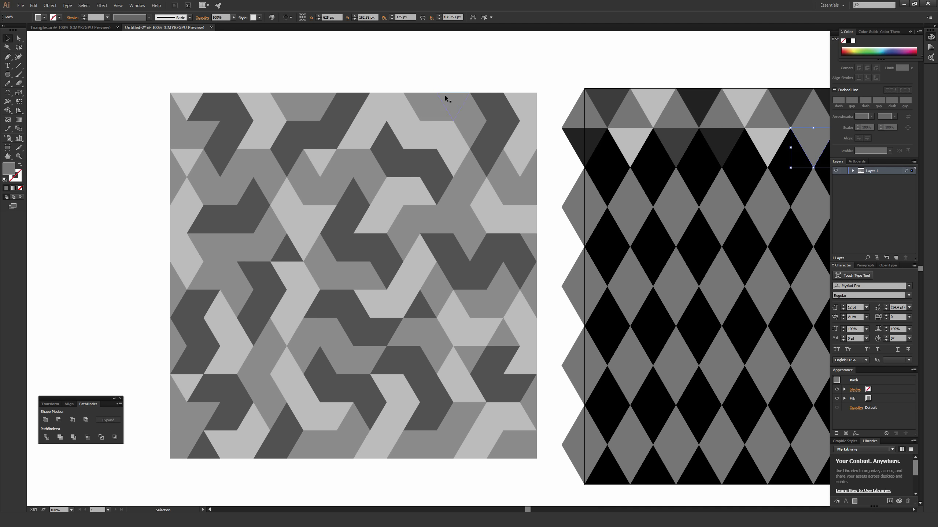
pyautogui.moveTo(485, 78); pyautogui.dragTo(306, 92)
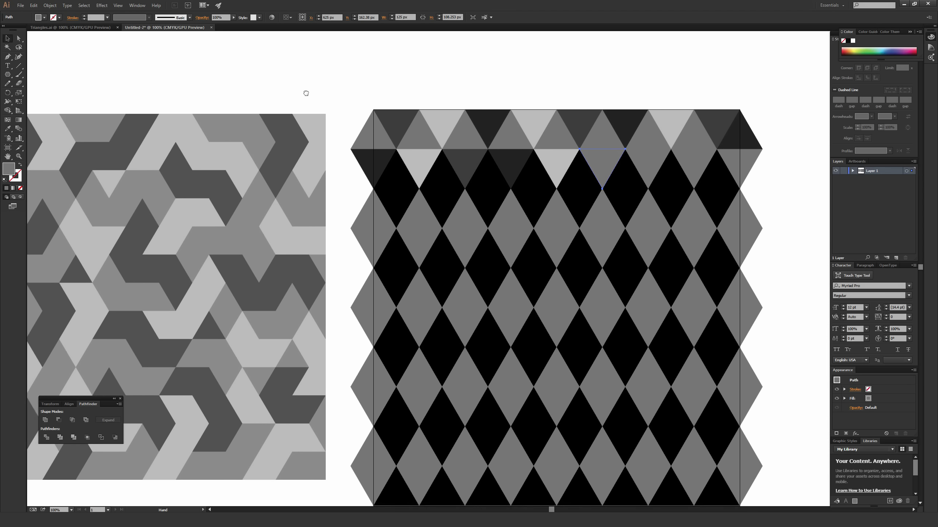
pyautogui.moveTo(263, 114); pyautogui.dragTo(349, 99)
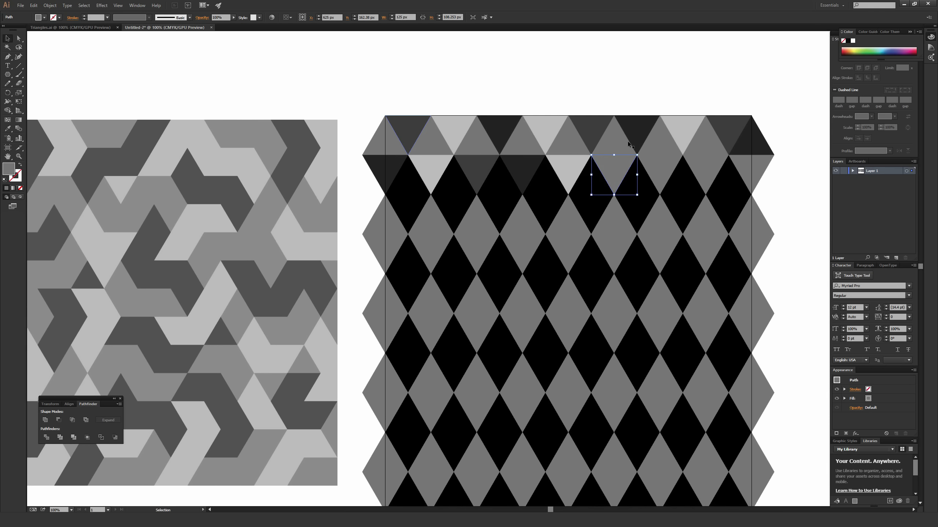
pyautogui.click(555, 76)
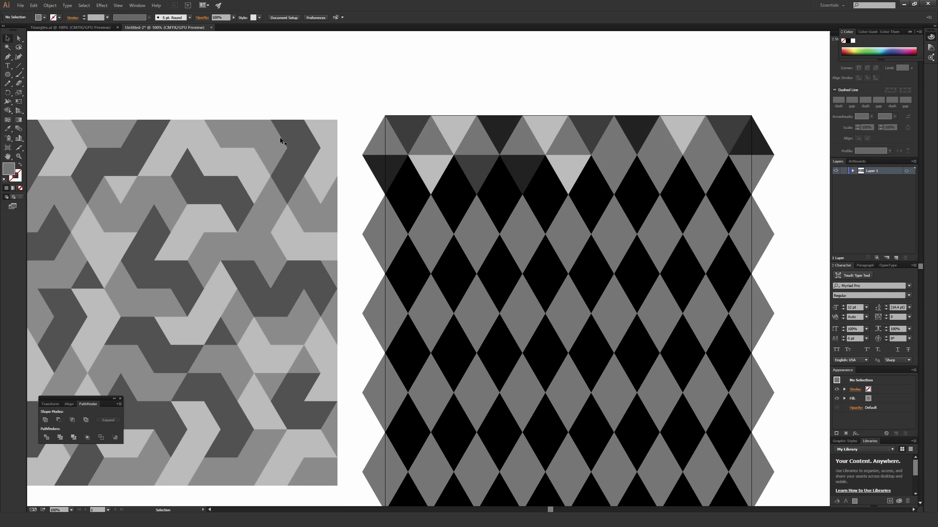
# Fill the black diamond just right of the second row's last light triangle with sampled medium gray, forming a diagonal band
pyautogui.click(590, 177)
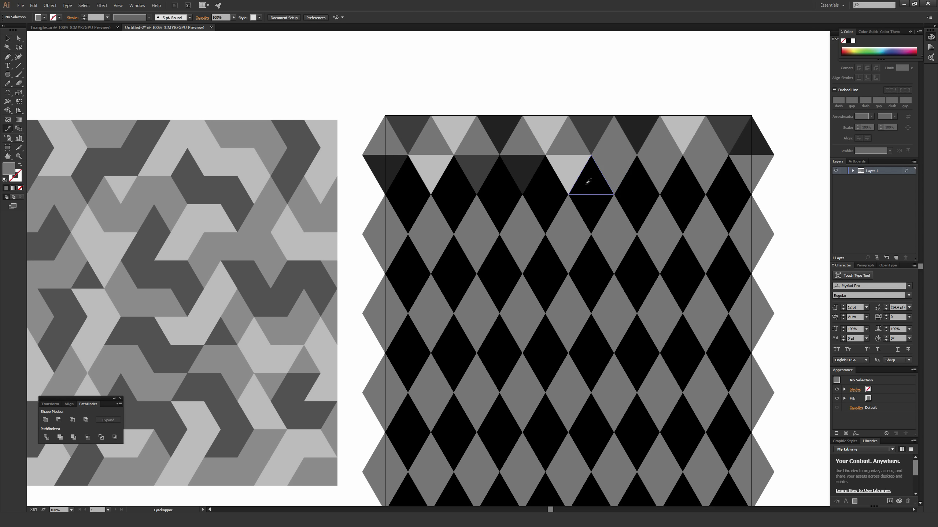
pyautogui.click(612, 170)
pyautogui.moveTo(592, 168); pyautogui.dragTo(616, 222)
# Start a light gray diagonal band beside the medium gray one by recoloring three adjoining triangles in rows three and four
pyautogui.click(615, 222)
pyautogui.press('i')
pyautogui.click(578, 160)
pyautogui.keyDown('ctrl'); pyautogui.click(610, 240); pyautogui.keyUp('ctrl')
pyautogui.click(575, 159)
pyautogui.press('v')
pyautogui.click(632, 259)
pyautogui.press('i')
pyautogui.click(565, 168)
# Extend the light gray diagonal band with two adjoining triangles in row five, using the sampled light gray
pyautogui.press('v')
pyautogui.click(639, 292)
pyautogui.press('i')
pyautogui.click(573, 161)
pyautogui.keyDown('ctrl'); pyautogui.click(652, 278); pyautogui.keyUp('ctrl')
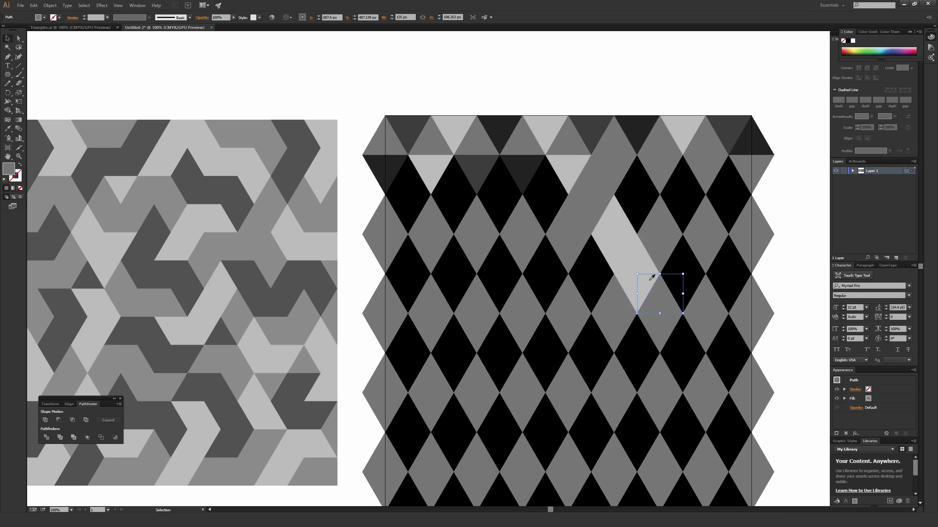
pyautogui.click(651, 279)
pyautogui.keyDown('ctrl'); pyautogui.click(681, 281); pyautogui.keyUp('ctrl')
# Recolor three adjoining triangles right of the light band, in rows three and four, with the near-black gray sampled from the top row
pyautogui.keyDown('ctrl'); pyautogui.click(665, 252); pyautogui.keyUp('ctrl')
pyautogui.click(637, 127)
pyautogui.keyDown('ctrl'); pyautogui.click(665, 220); pyautogui.keyUp('ctrl')
pyautogui.click(659, 249)
pyautogui.keyDown('ctrl'); pyautogui.click(683, 259); pyautogui.keyUp('ctrl')
pyautogui.click(661, 221)
# Extend the near-black shape along row four toward the artboard's right edge with two more triangles, and deselect
pyautogui.click(705, 245)
pyautogui.press('i')
pyautogui.click(683, 259)
pyautogui.keyDown('ctrl'); pyautogui.click(728, 259); pyautogui.keyUp('ctrl')
pyautogui.click(711, 246)
pyautogui.press('a')
pyautogui.click(787, 222)
# Draw a 1000 by 1082.53 px rectangle over the triangle pattern, matching the artboard exactly, and deselect it
pyautogui.hotkey('ctrl', '-')
pyautogui.press('v')
pyautogui.moveTo(665, 224); pyautogui.dragTo(592, 216)
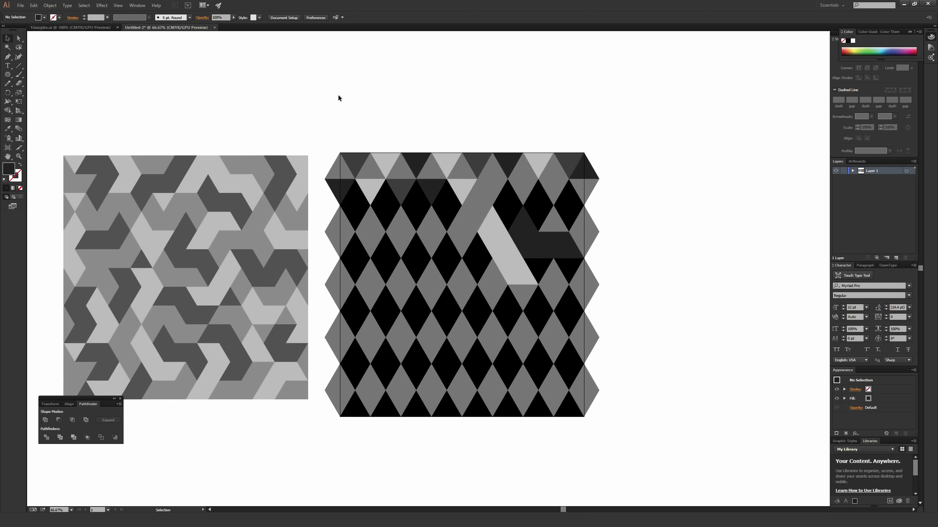
pyautogui.hotkey('ctrl', '+')
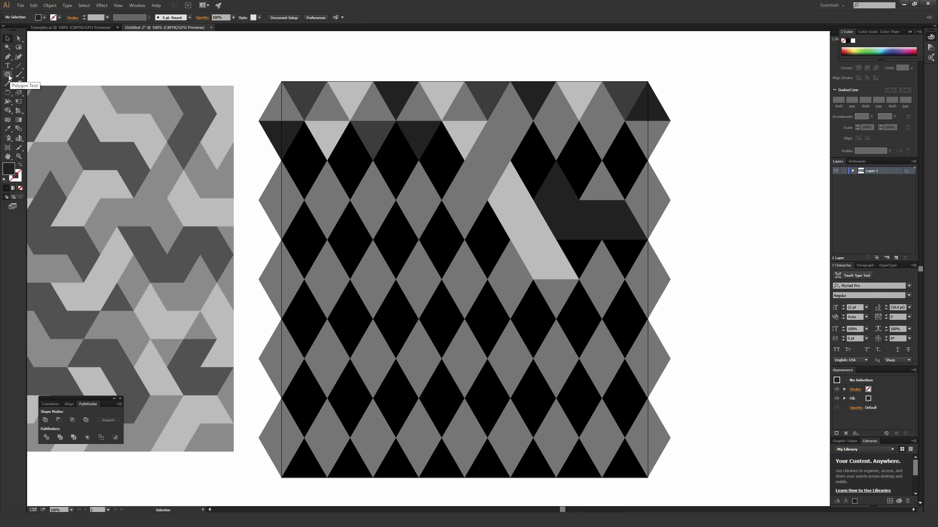
pyautogui.press('m')
pyautogui.moveTo(9, 77); pyautogui.dragTo(42, 76)
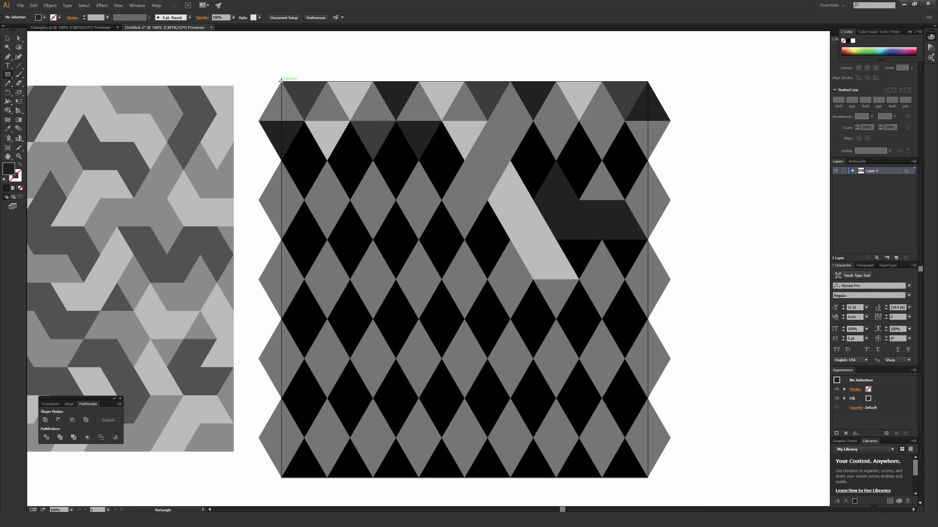
pyautogui.moveTo(281, 80); pyautogui.dragTo(647, 479)
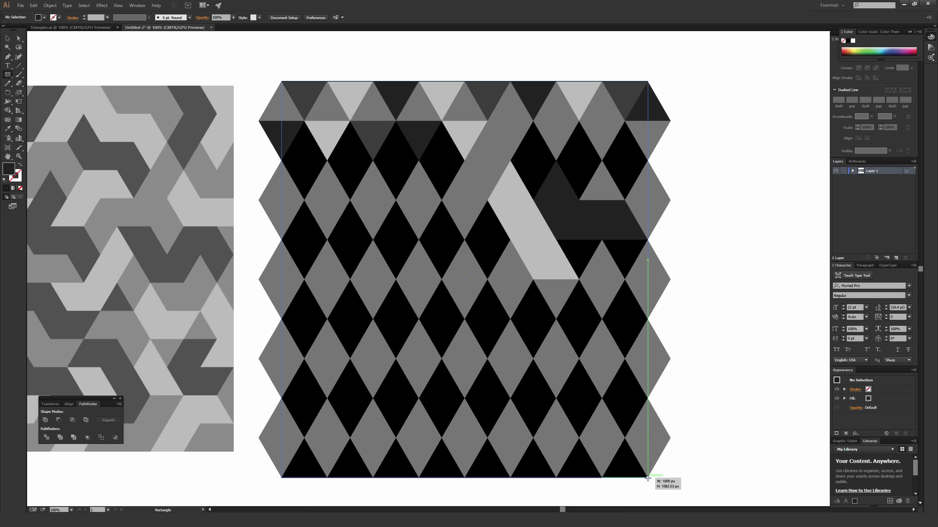
pyautogui.moveTo(648, 478); pyautogui.dragTo(648, 478)
pyautogui.hotkey('ctrl', 'shift', 'a')
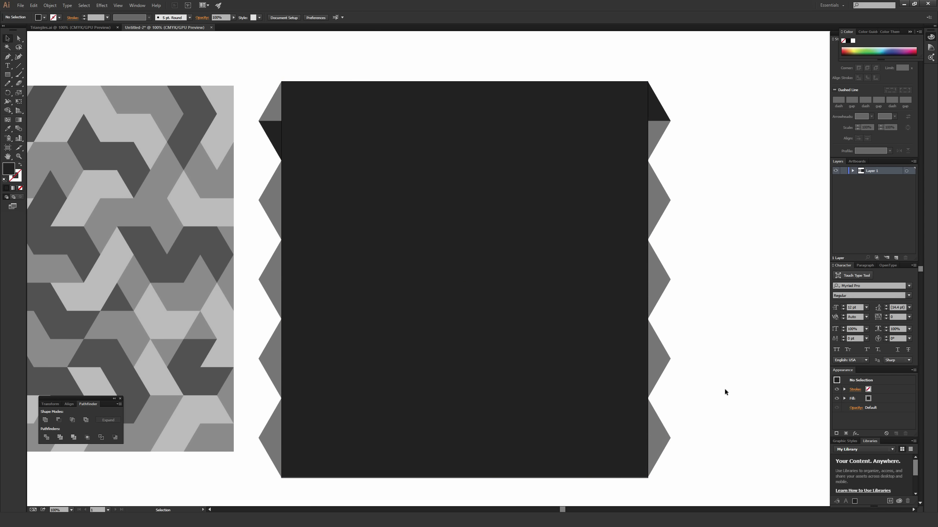
# Make a clipping mask from the rectangle and all the pattern triangles so they are cropped to the artboard, and deselect
pyautogui.hotkey('ctrl', '-')
pyautogui.press('v')
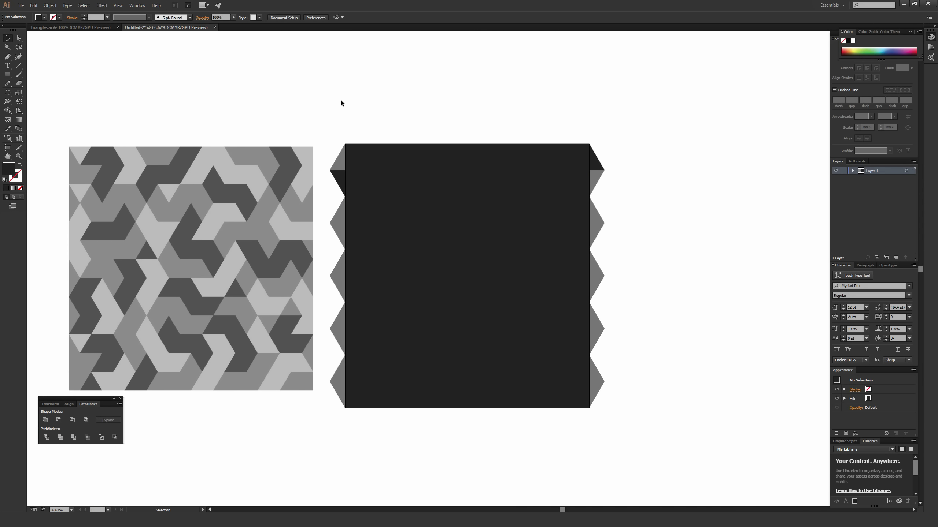
pyautogui.moveTo(329, 101); pyautogui.dragTo(641, 418)
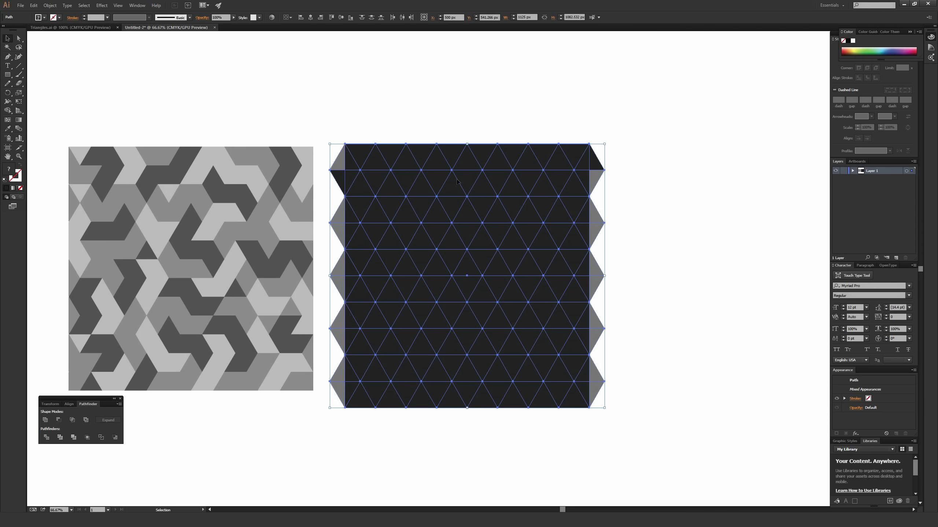
pyautogui.rightClick(451, 208)
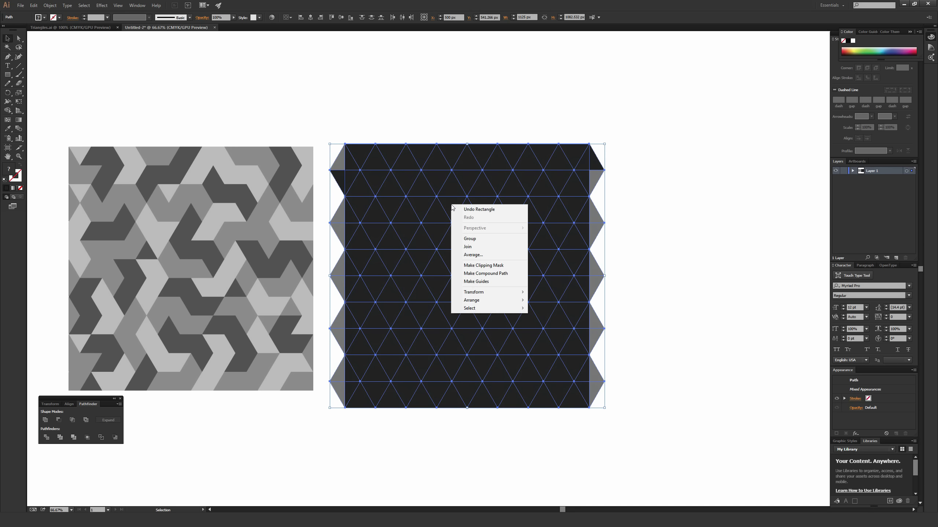
pyautogui.click(473, 265)
pyautogui.click(441, 99)
# Copy the clipped pattern to the empty area right of the artboard, and duplicate that copy 1000 px to the right, edge to edge
pyautogui.moveTo(429, 238); pyautogui.dragTo(247, 186)
pyautogui.moveTo(244, 221); pyautogui.dragTo(570, 218)
pyautogui.moveTo(490, 184); pyautogui.dragTo(567, 251)
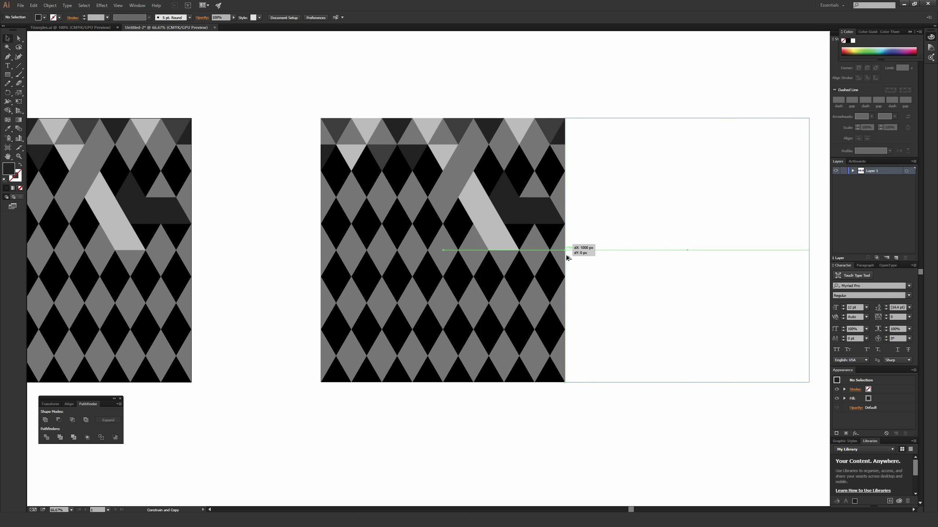
pyautogui.moveTo(567, 252); pyautogui.dragTo(567, 255)
pyautogui.click(572, 86)
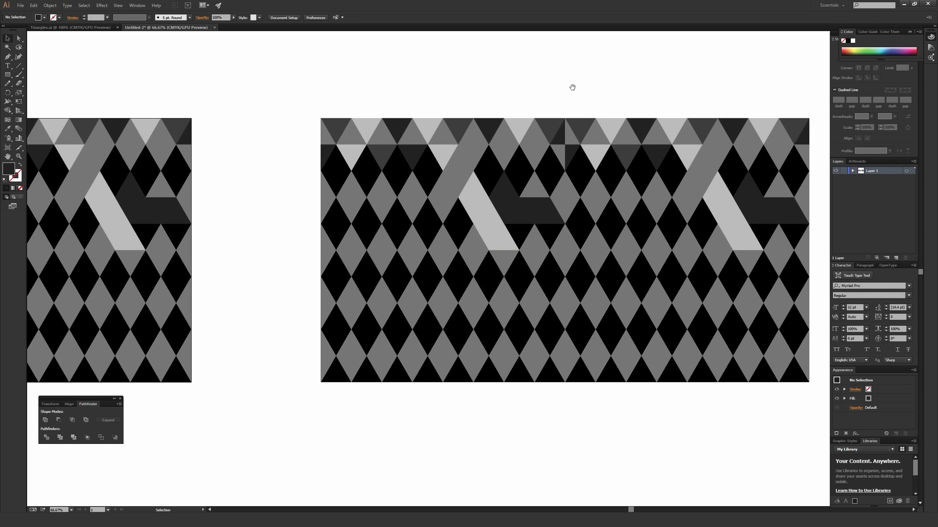
# Duplicate the two adjoining pattern tiles directly below themselves to make a two-by-two tiling, and deselect
pyautogui.moveTo(572, 86); pyautogui.dragTo(470, 90)
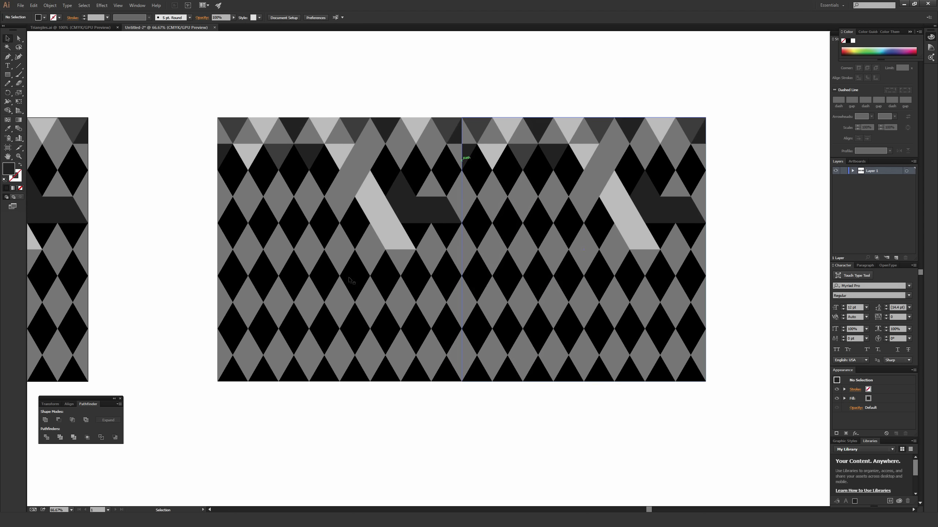
pyautogui.moveTo(276, 77); pyautogui.dragTo(622, 384)
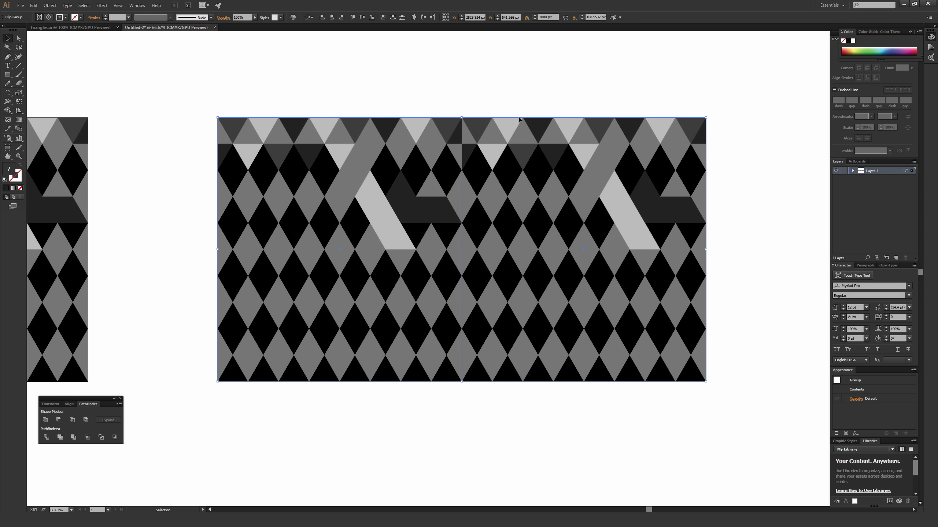
pyautogui.moveTo(518, 119); pyautogui.dragTo(527, 383)
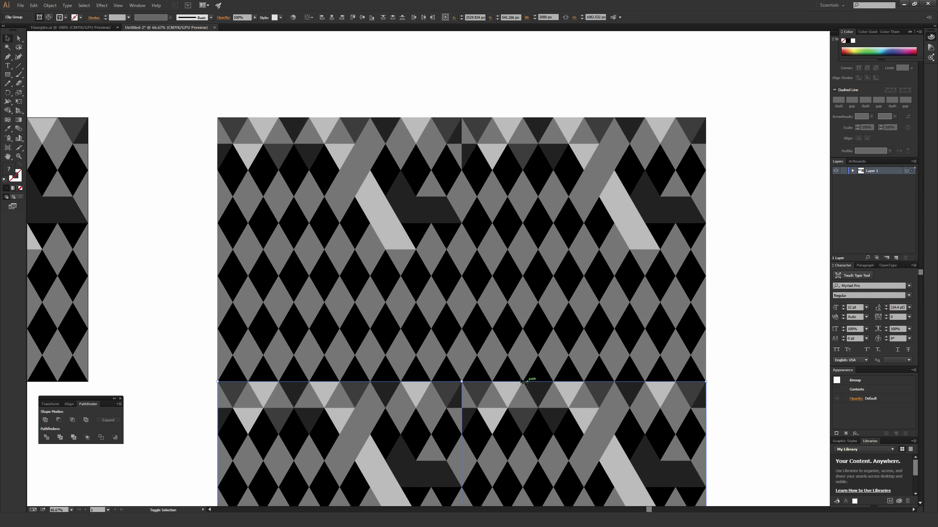
pyautogui.click(482, 74)
pyautogui.hotkey('ctrl', '-')
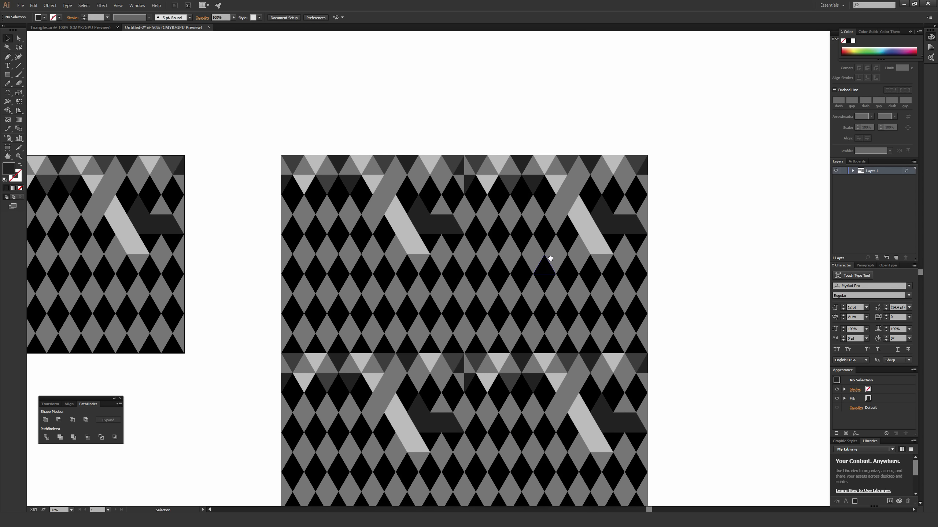
pyautogui.moveTo(553, 272); pyautogui.dragTo(546, 219)
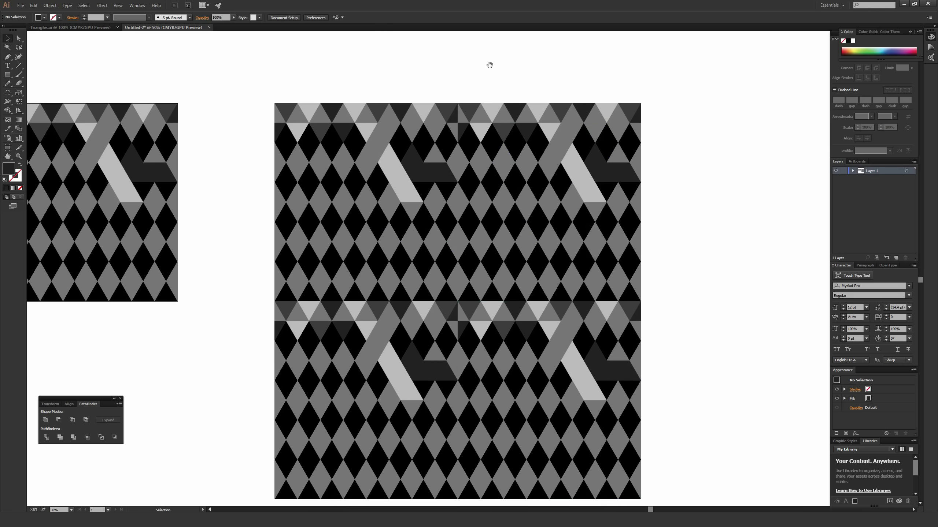
# Recolour the dark triangle straddling the seam between the two upper tiles with the gray sampled from the first tile's left edge triangle, and deselect
pyautogui.moveTo(489, 63); pyautogui.dragTo(555, 99)
pyautogui.hotkey('ctrl', '+')
pyautogui.hotkey('ctrl', '+')
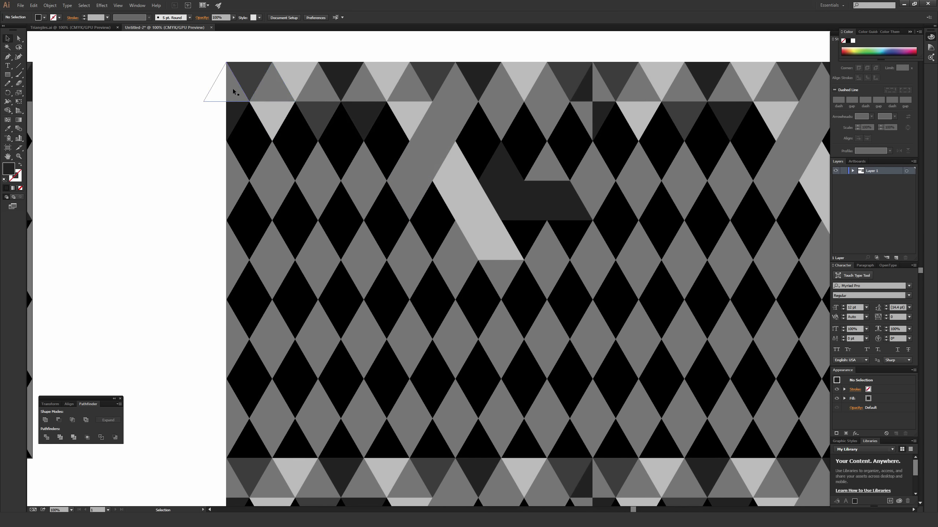
pyautogui.moveTo(532, 249); pyautogui.dragTo(404, 246)
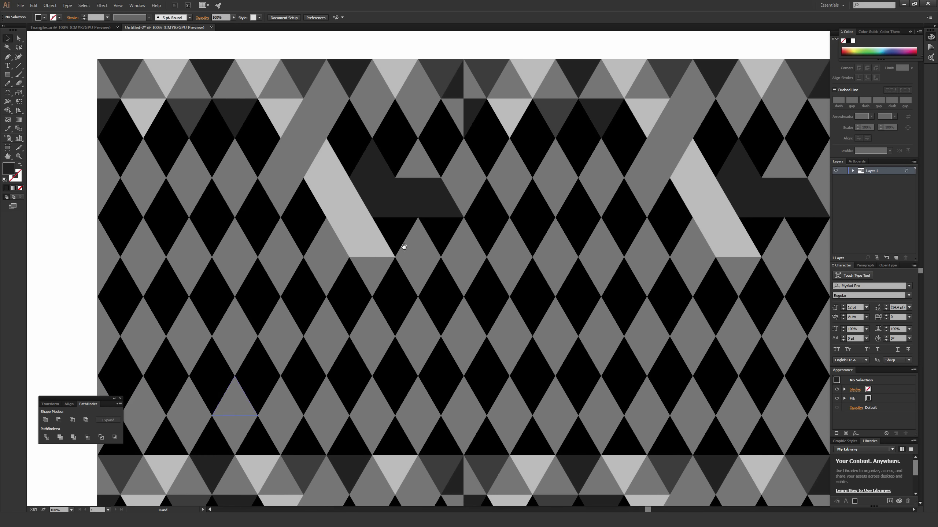
pyautogui.click(475, 140)
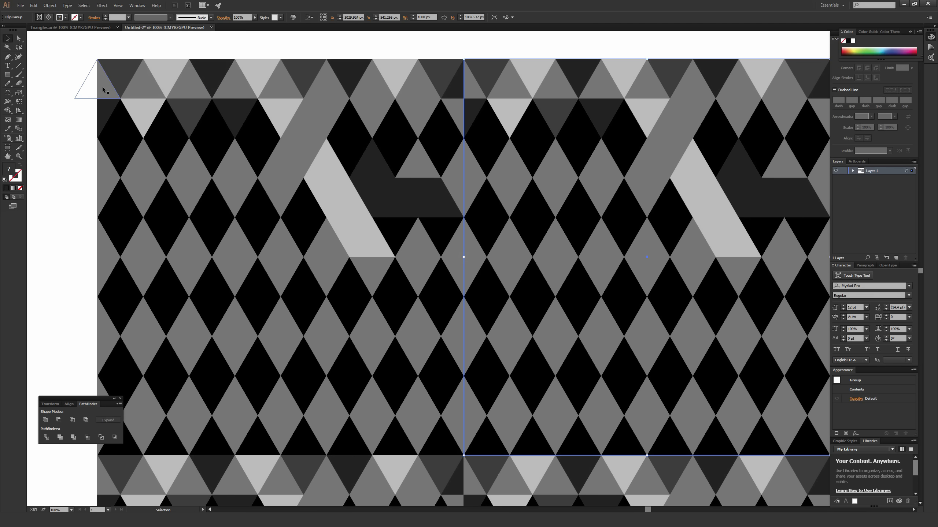
pyautogui.press('a')
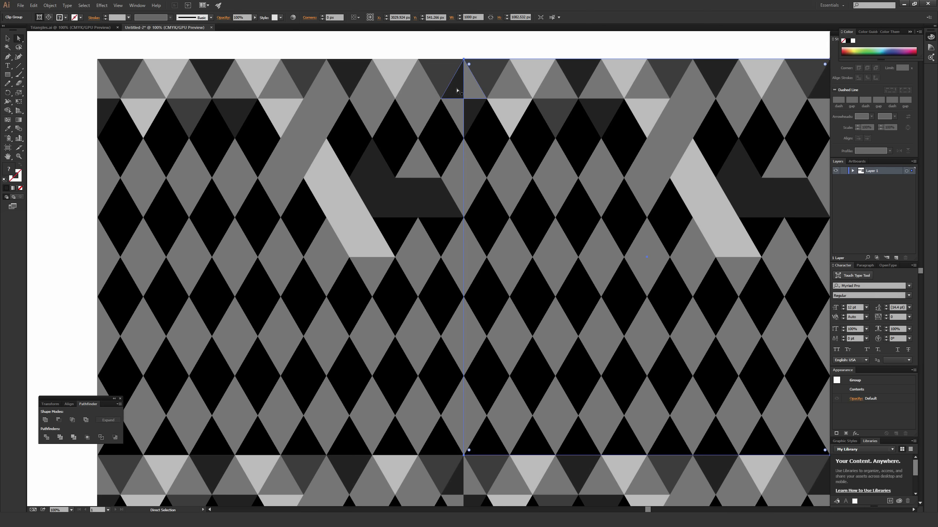
pyautogui.scroll(2, 457, 91)
pyautogui.click(455, 86)
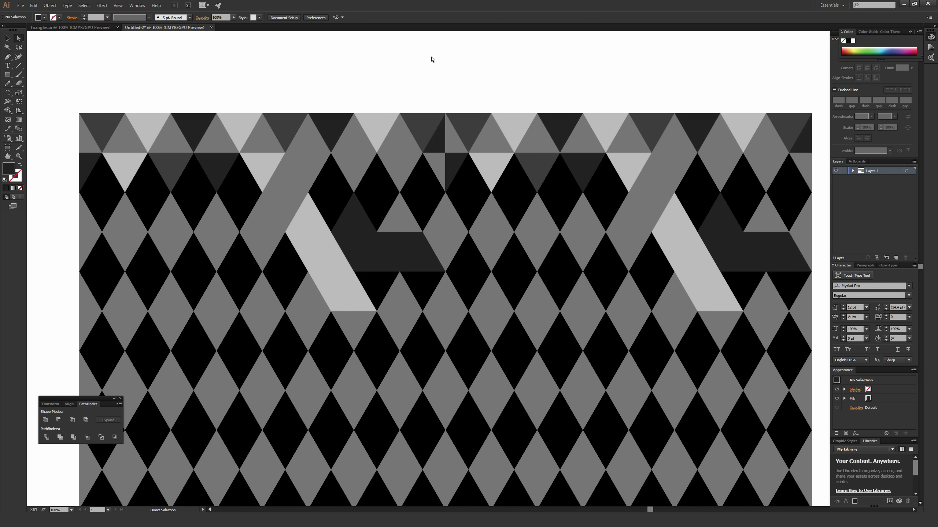
pyautogui.click(437, 140)
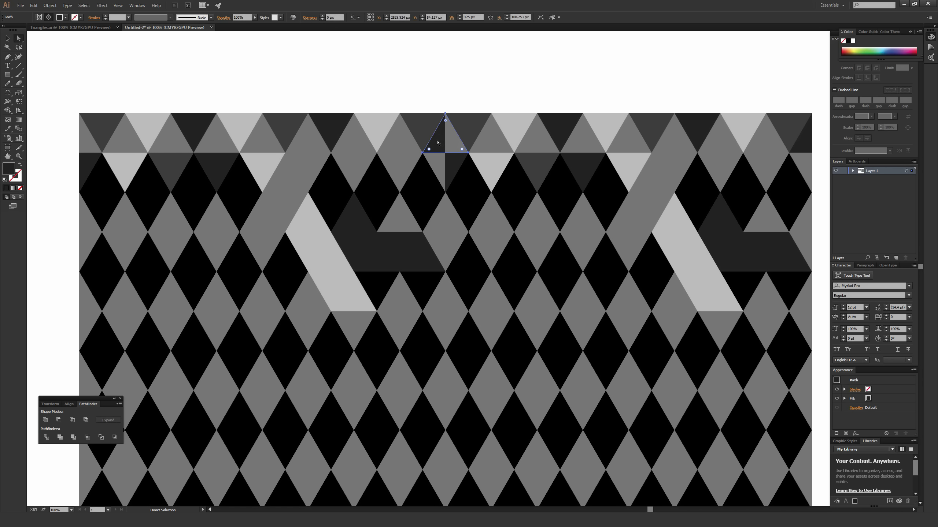
pyautogui.press('i')
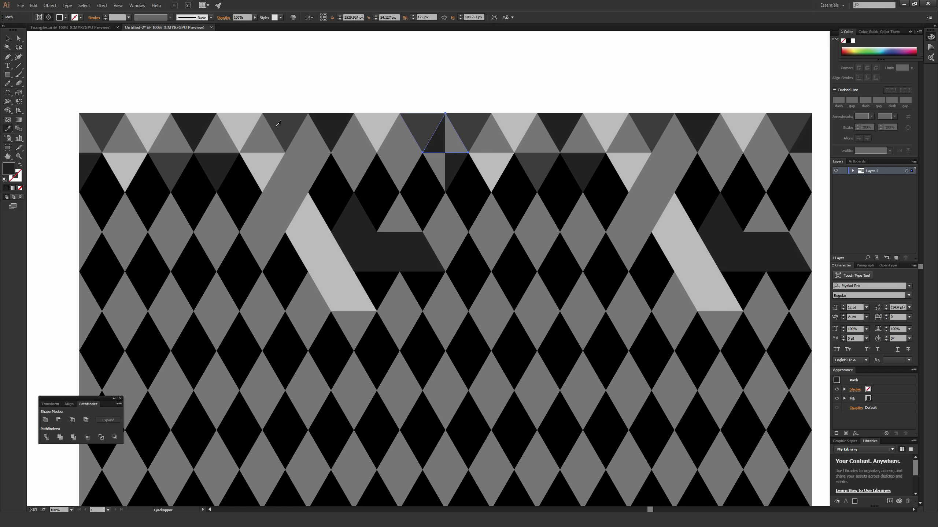
pyautogui.click(90, 140)
pyautogui.press('v')
pyautogui.click(329, 77)
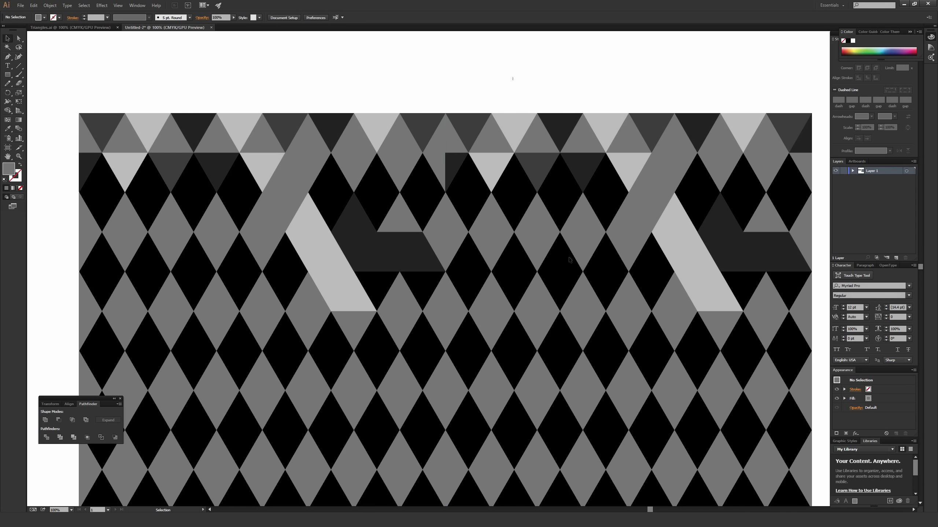
# Delete the upper-right tile and both lower tiles from the two-by-two tiling
pyautogui.click(545, 206)
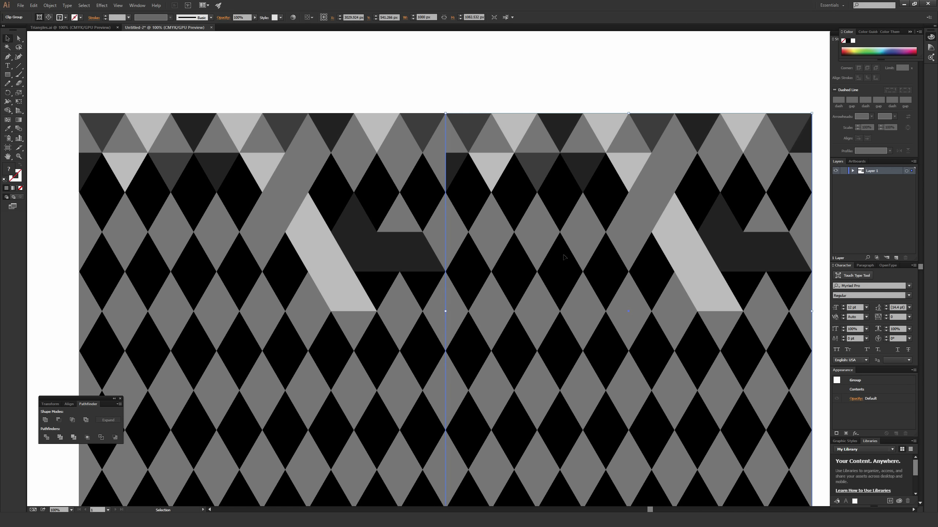
pyautogui.press('Delete')
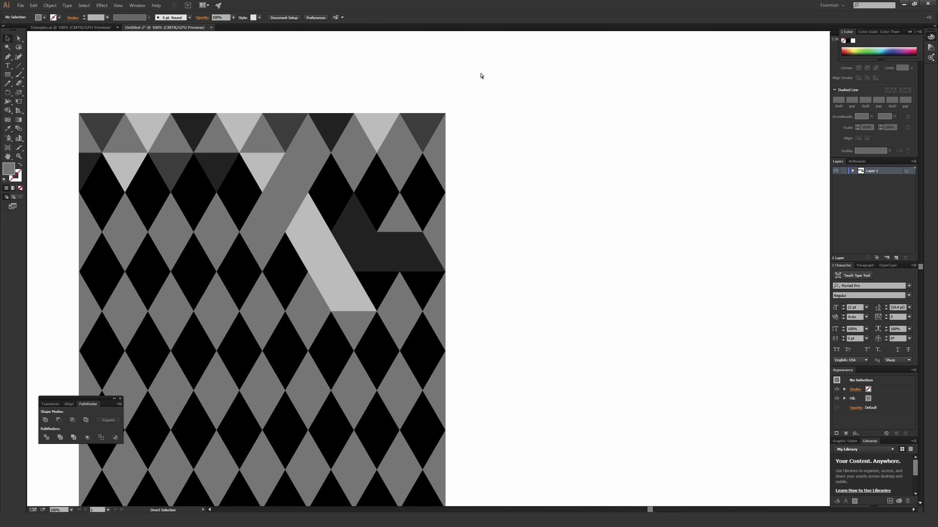
pyautogui.hotkey('ctrl', '-')
pyautogui.click(418, 471)
pyautogui.press('Delete')
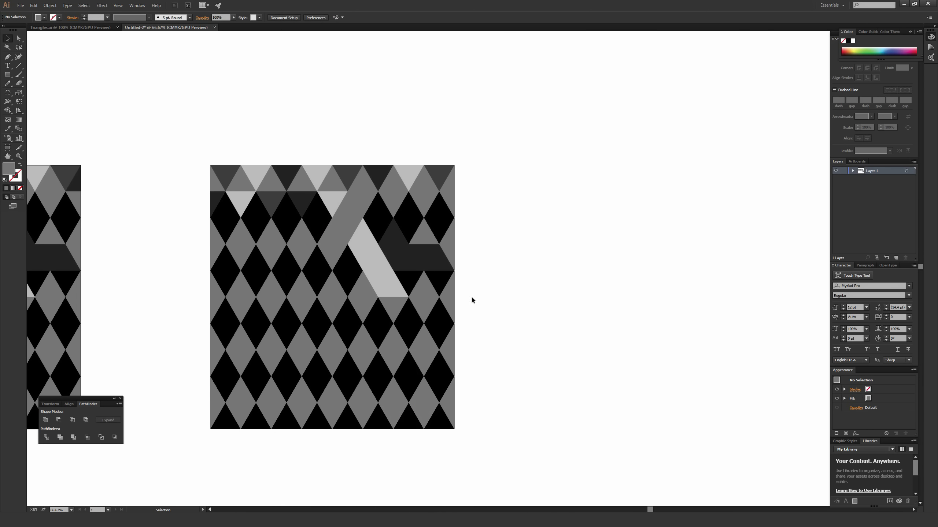
# Duplicate the recoloured tile 1000 px to the right so the copies meet edge to edge, and deselect
pyautogui.moveTo(185, 126); pyautogui.dragTo(438, 366)
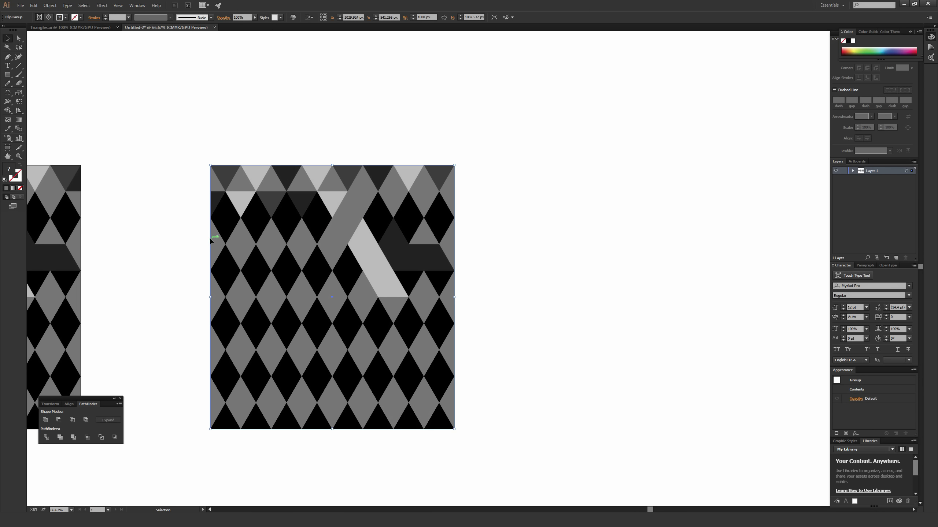
pyautogui.moveTo(211, 240); pyautogui.dragTo(455, 244)
pyautogui.click(464, 155)
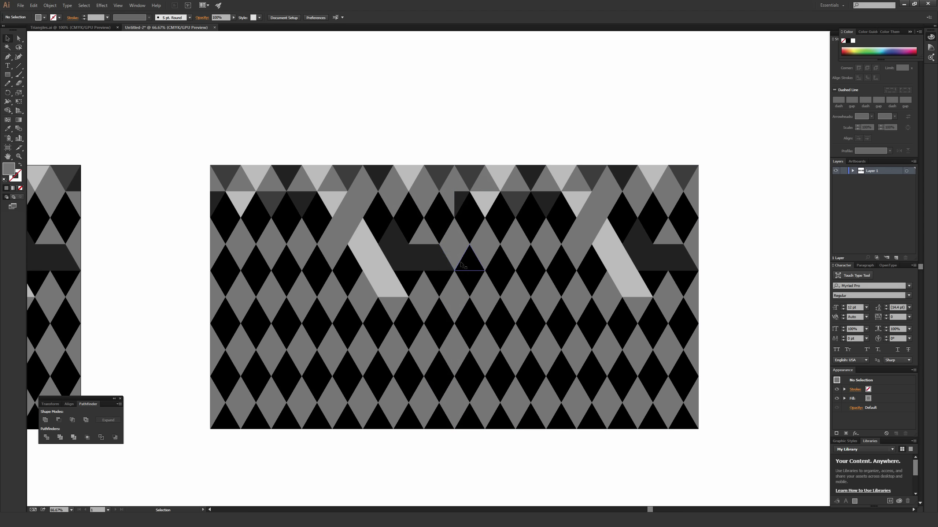
pyautogui.hscroll(-10, 480, 259)
pyautogui.moveTo(244, 130); pyautogui.dragTo(520, 425)
pyautogui.click(510, 425)
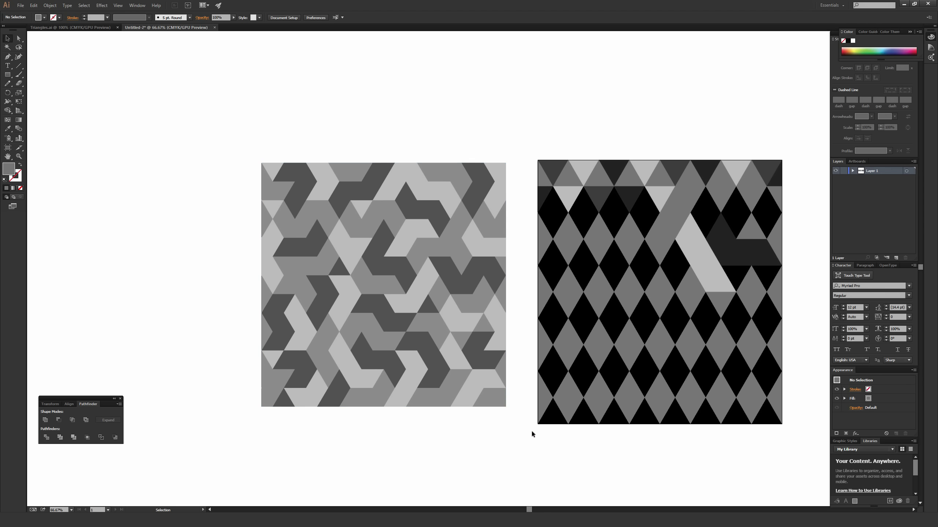
pyautogui.hscroll(5, 516, 436)
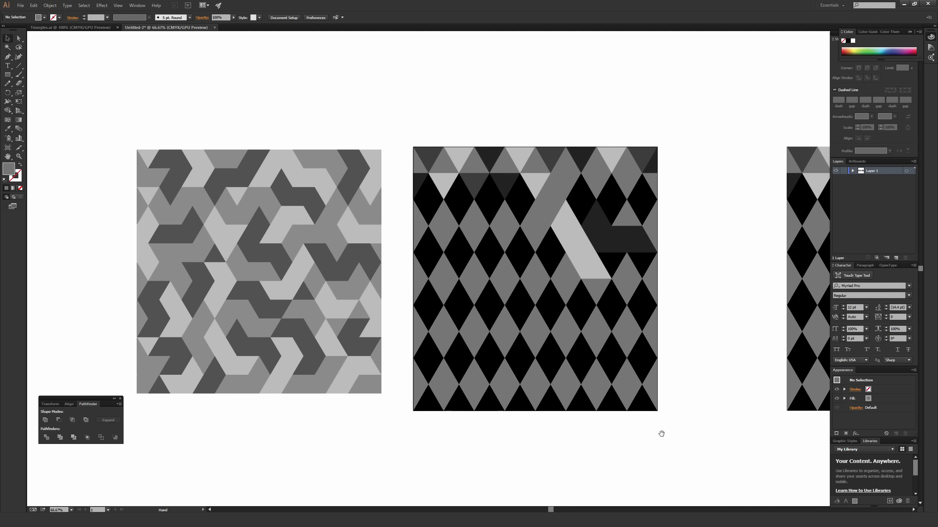